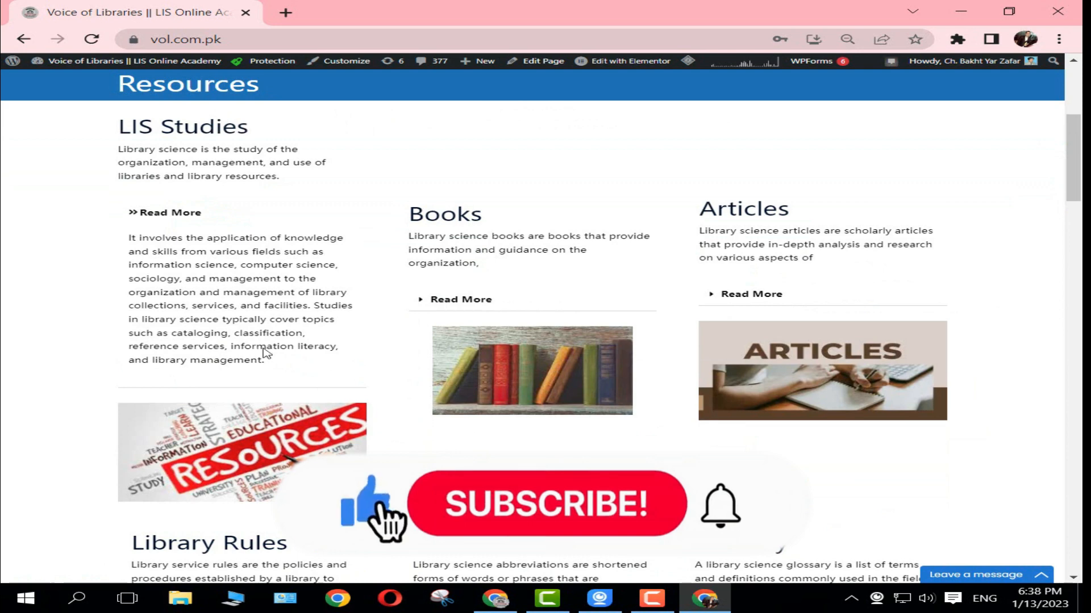
Step: Open the LIS Journals page of the Voice of Libraries site
{"action": "scroll", "coordinate": [263, 366], "scroll_direction": "up", "scroll_amount": 1}
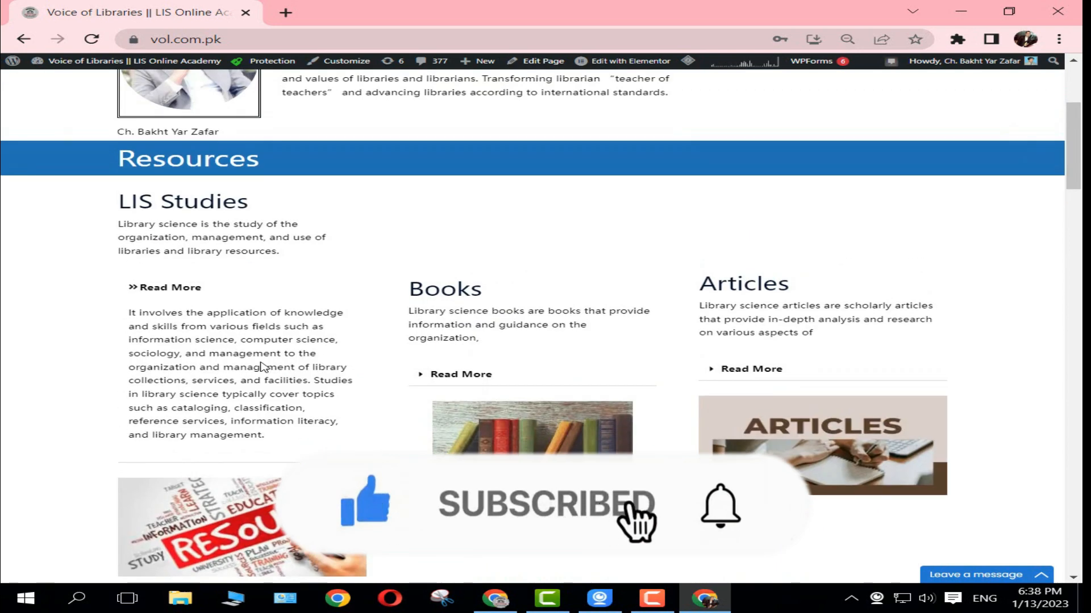
{"action": "scroll", "coordinate": [338, 243], "scroll_direction": "up", "scroll_amount": 3}
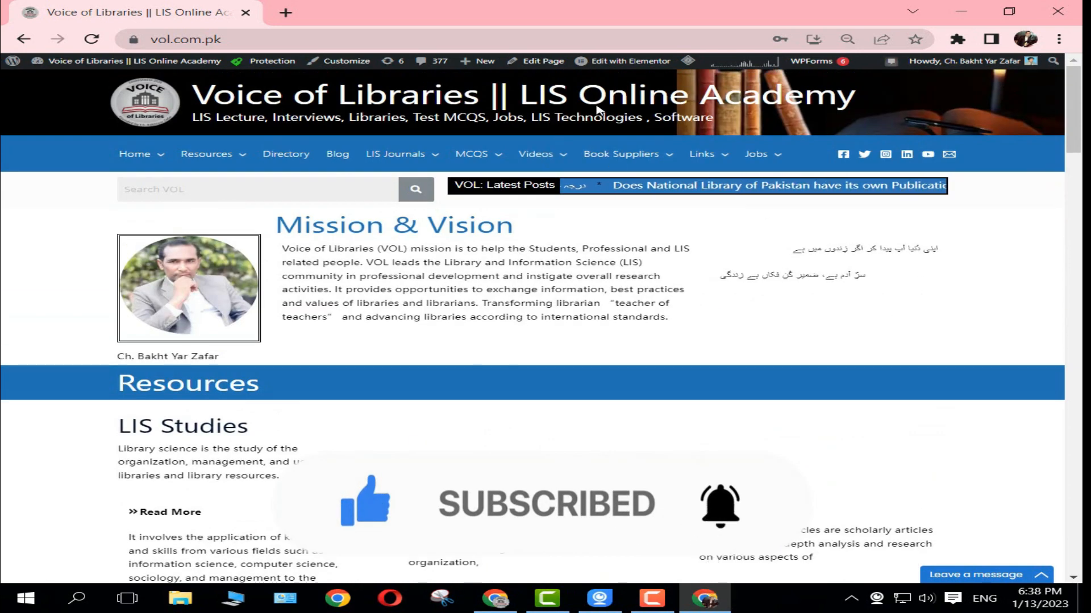
{"action": "left_click", "coordinate": [388, 156]}
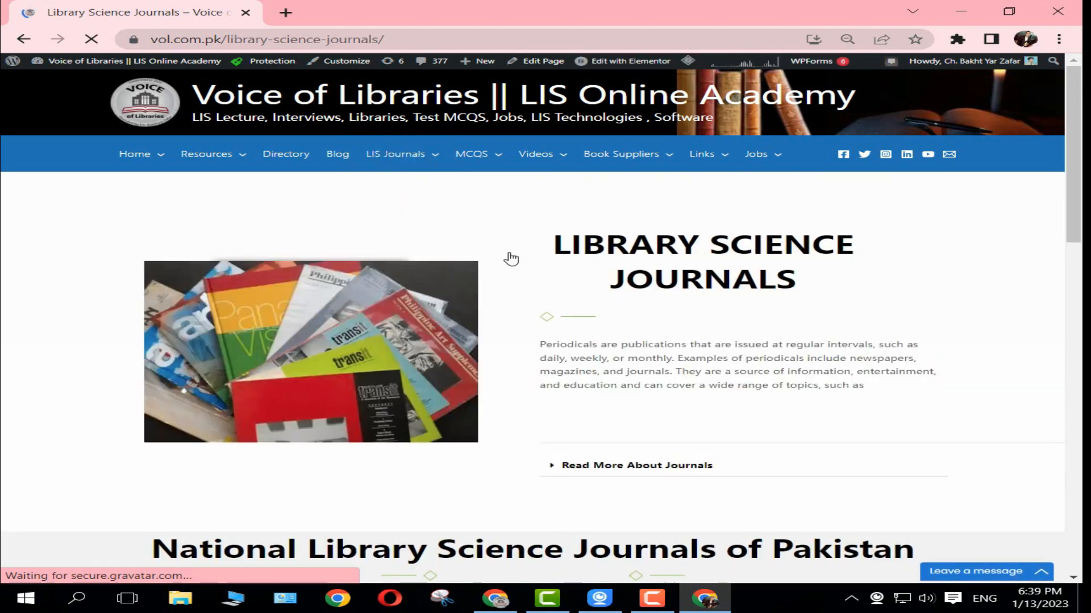
Step: Examine the Sada-E-Librarian card and its description among the national library science journals
{"action": "scroll", "coordinate": [606, 273], "scroll_direction": "down", "scroll_amount": 10}
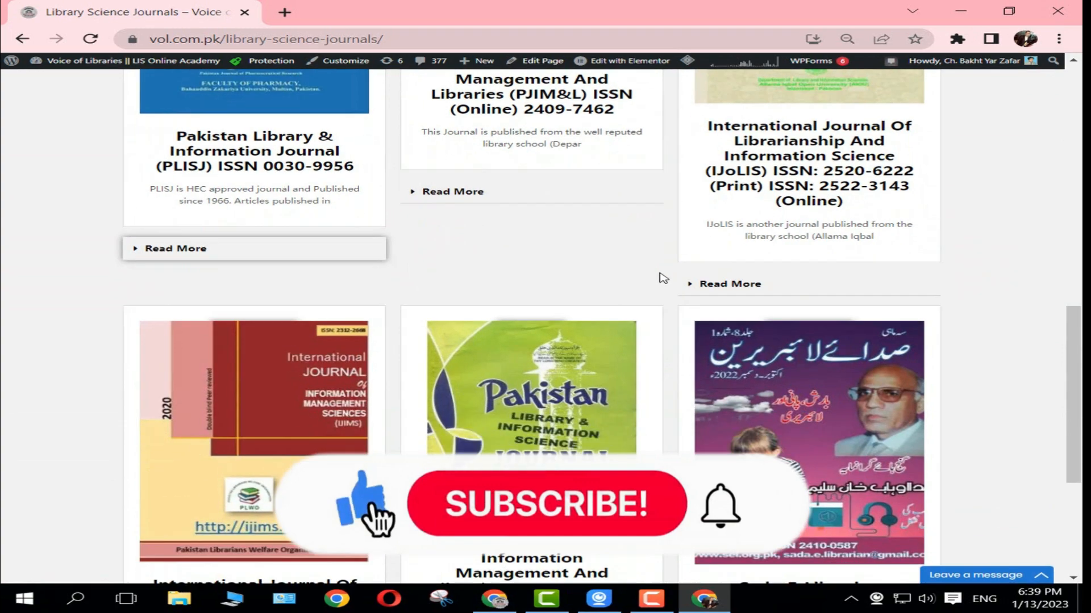
{"action": "scroll", "coordinate": [663, 278], "scroll_direction": "down", "scroll_amount": 4}
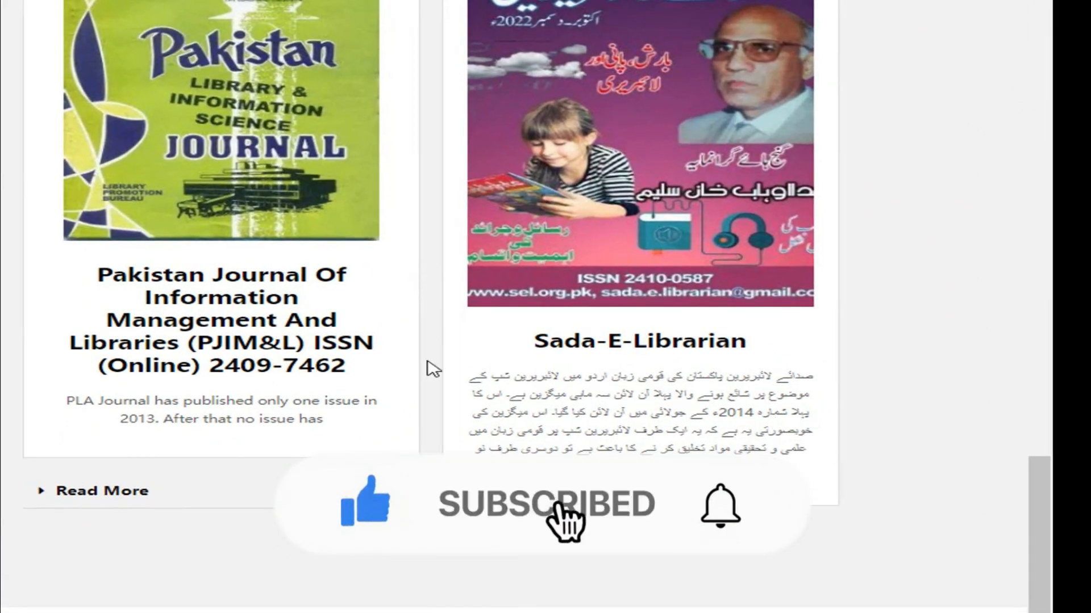
{"action": "left_click", "coordinate": [653, 401]}
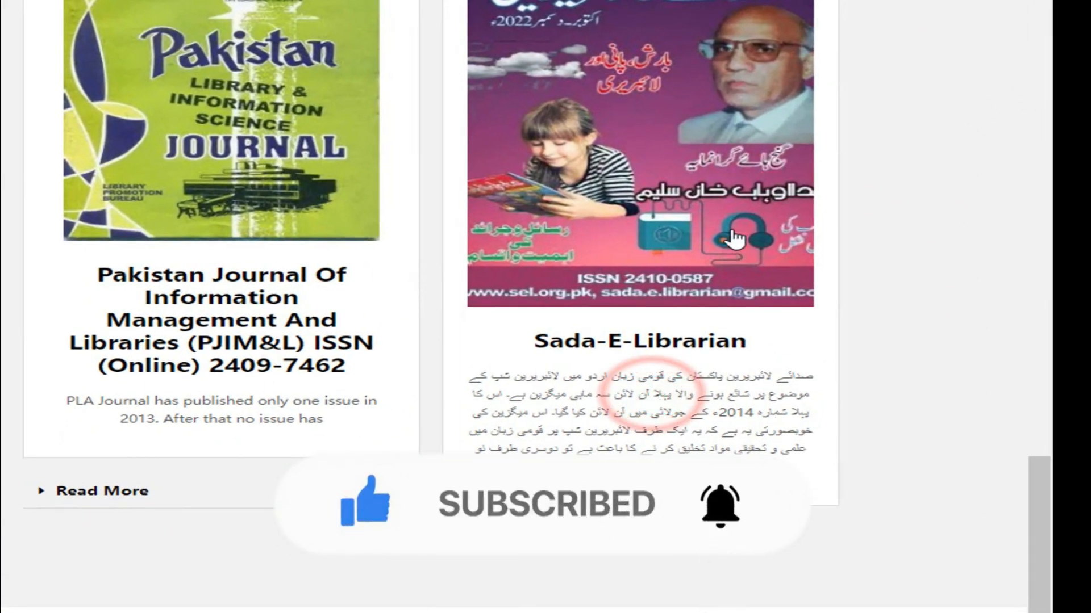
{"action": "scroll", "coordinate": [733, 243], "scroll_direction": "up", "scroll_amount": 3}
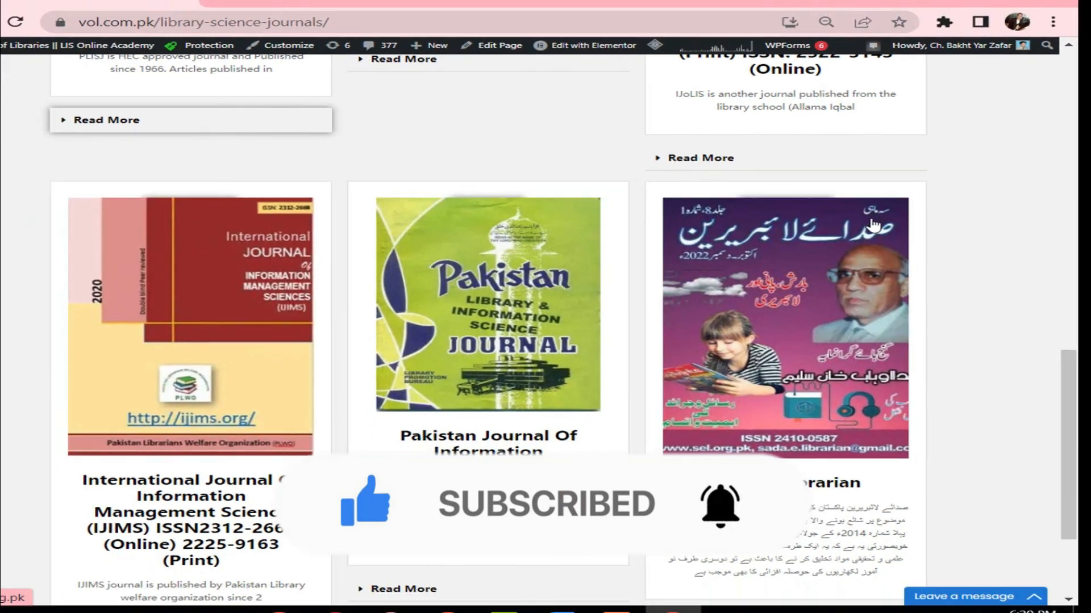
{"action": "scroll", "coordinate": [743, 335], "scroll_direction": "down", "scroll_amount": 3}
{"action": "left_click", "coordinate": [870, 365]}
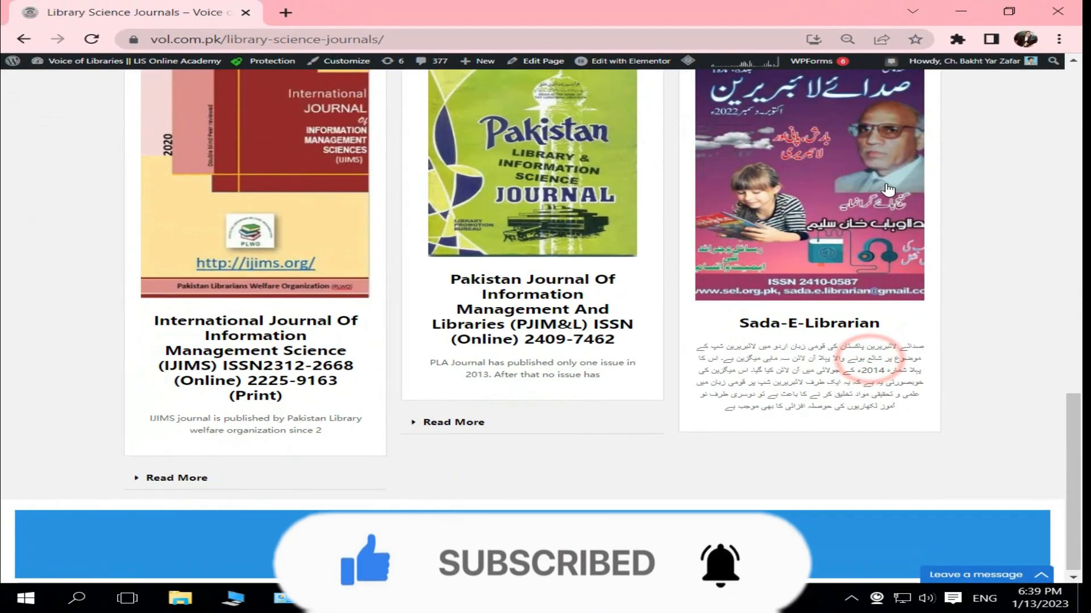
{"action": "scroll", "coordinate": [871, 365], "scroll_direction": "up", "scroll_amount": 3}
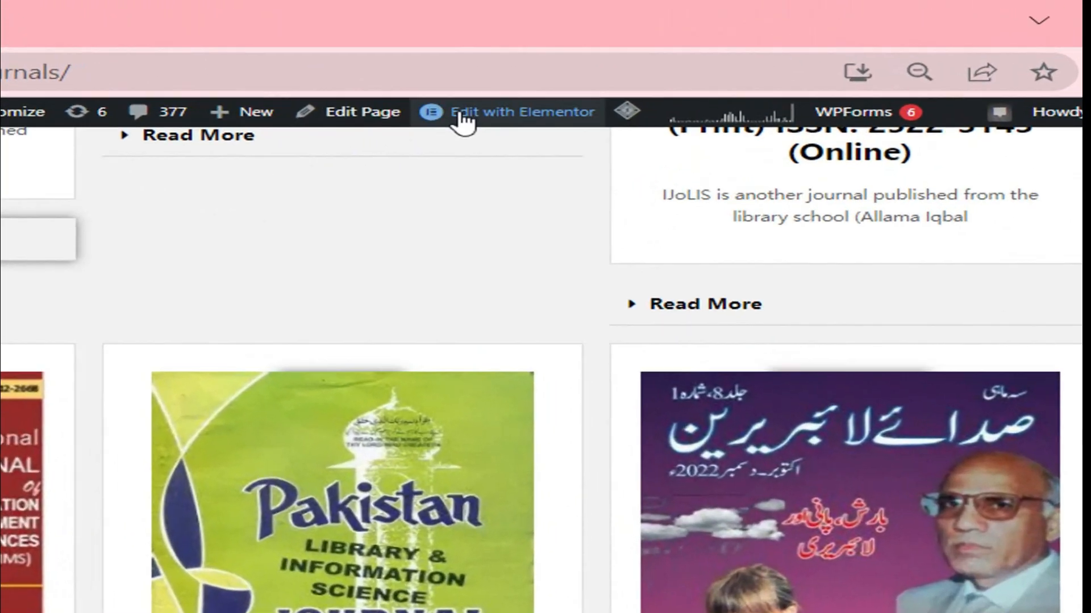
Step: Open the journals page in Elementor and shorten the Sada-E-Librarian service description to "صدائے لائبریرین پاکستان کی قومی زبان اردو میں"
{"action": "mouse_move", "coordinate": [585, 83]}
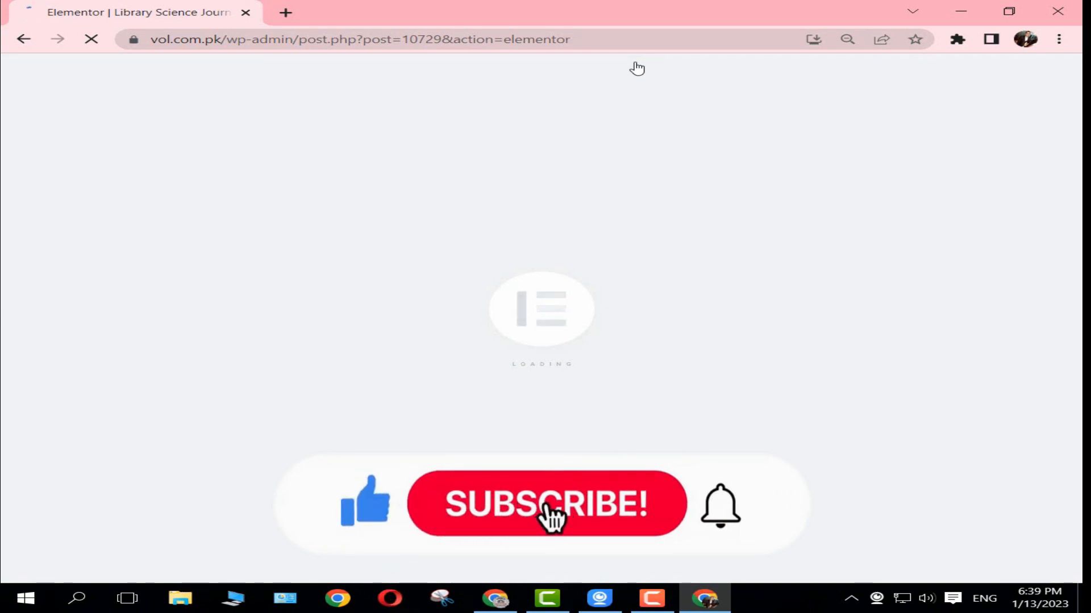
{"action": "left_click", "coordinate": [139, 292]}
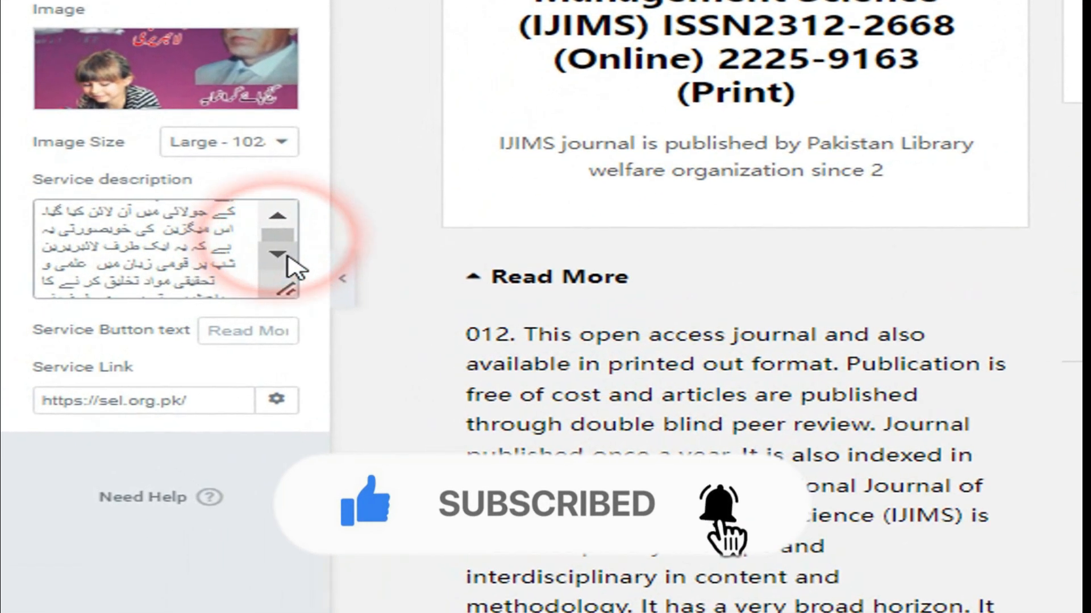
{"action": "left_click", "coordinate": [285, 257]}
{"action": "scroll", "coordinate": [196, 254], "scroll_direction": "up", "scroll_amount": 3}
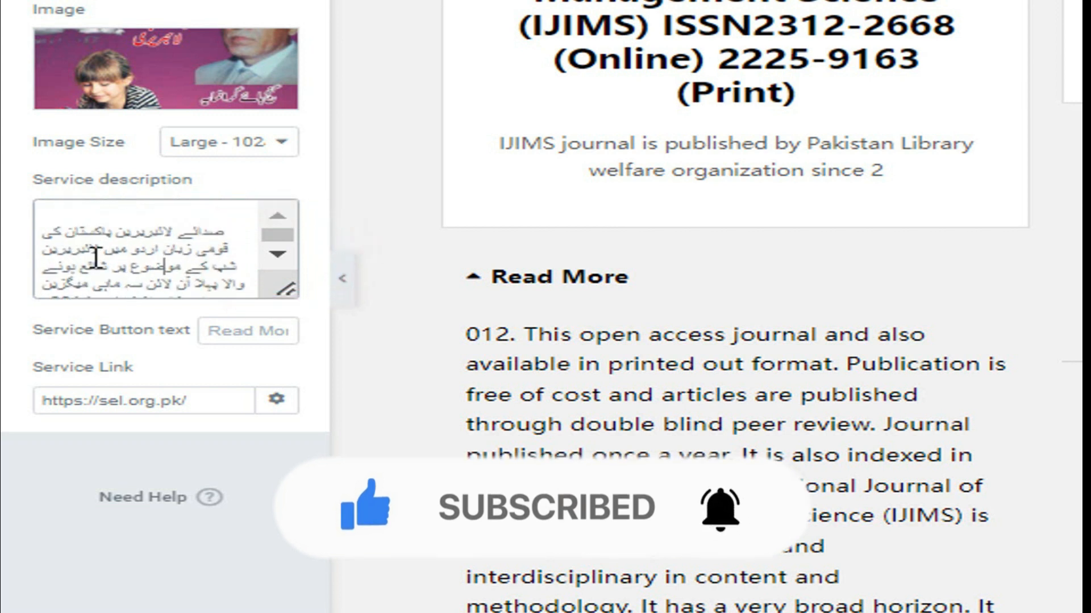
{"action": "left_click_drag", "start_coordinate": [95, 250], "coordinate": [34, 315]}
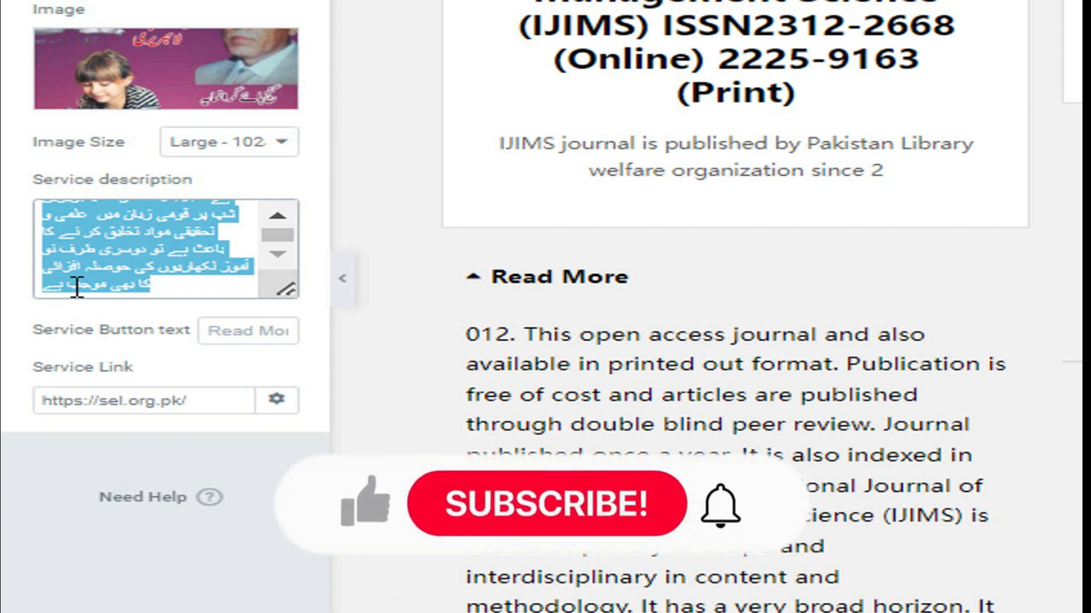
{"action": "type", "text": "صدائے لائبریرین پاکستان کی قومی زبان اردو میں"}
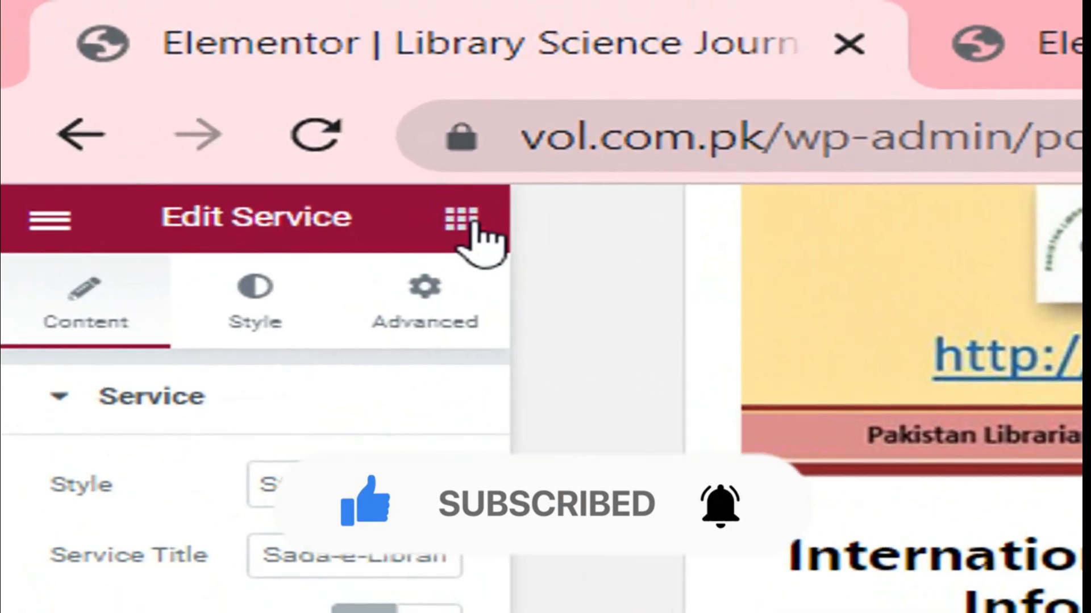
Step: Search the widgets for "toggle" and place a Toggle widget directly below the Sada-E-Librarian card
{"action": "left_click", "coordinate": [303, 145]}
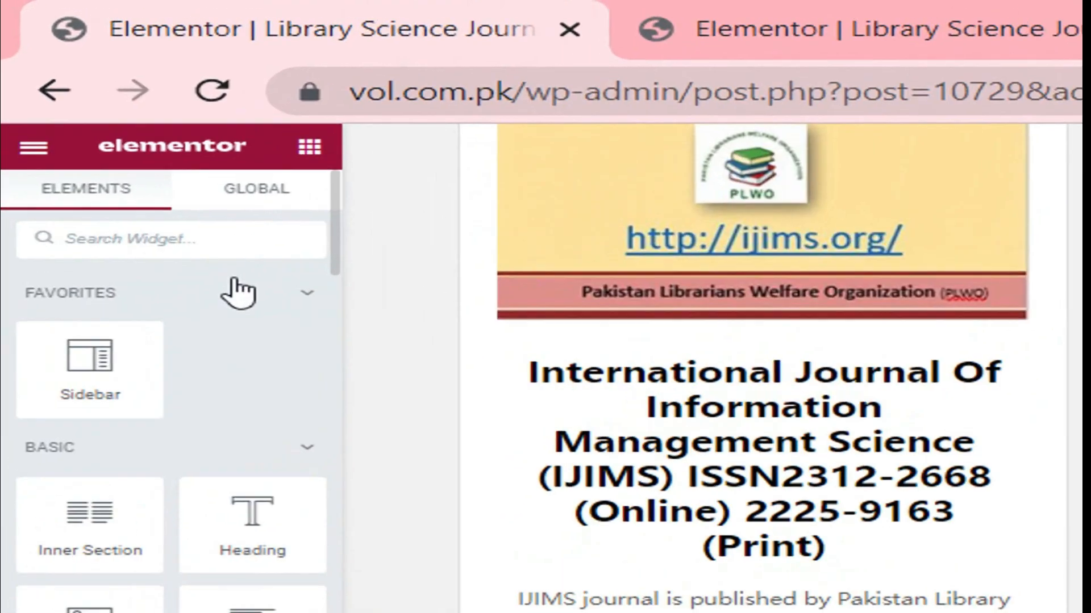
{"action": "left_click", "coordinate": [87, 108]}
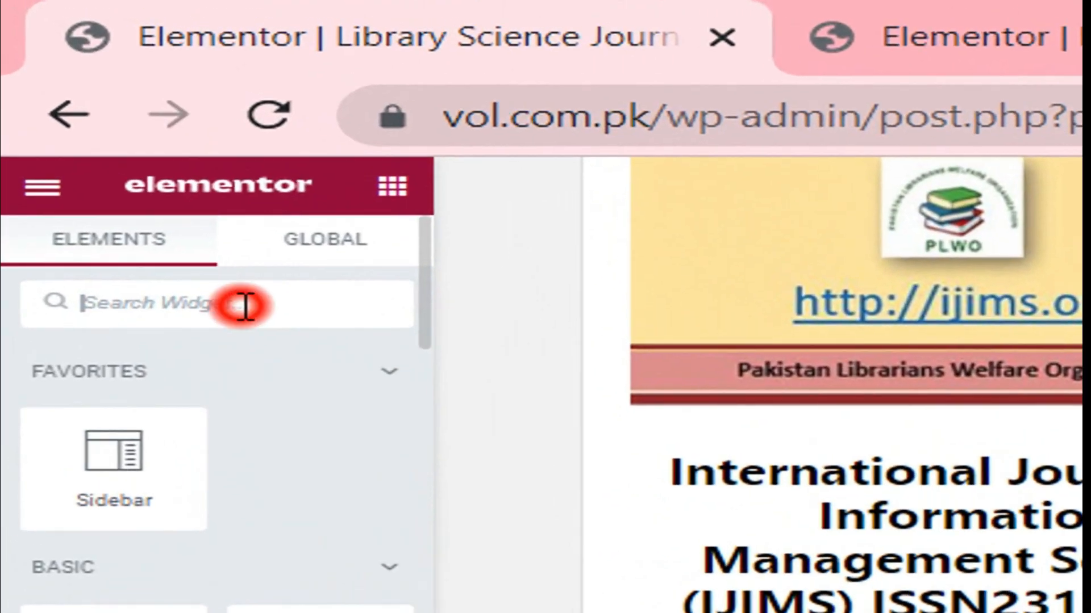
{"action": "type", "text": "te"}
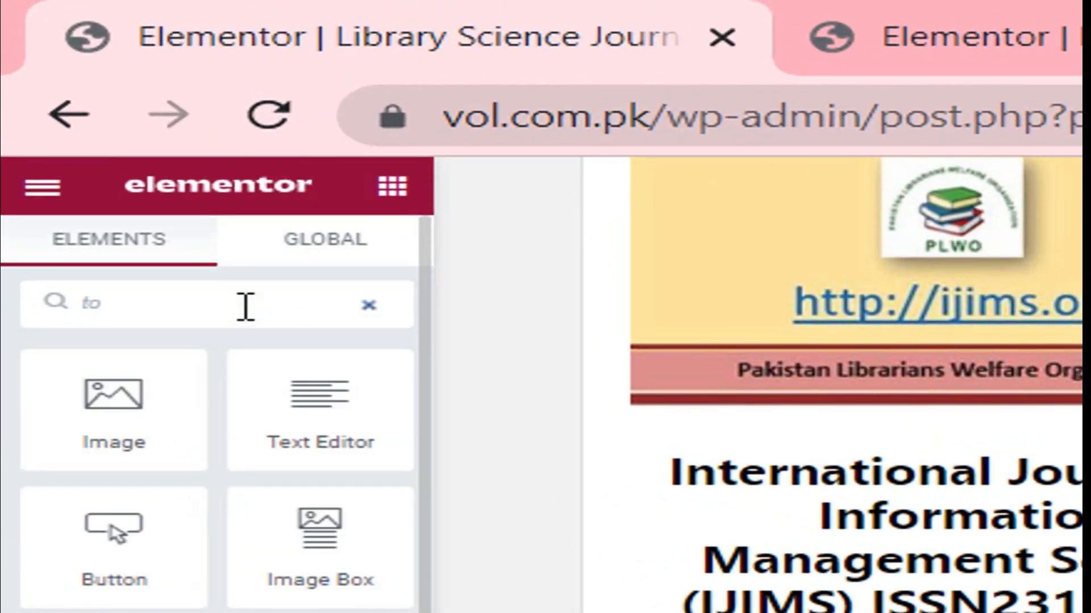
{"action": "type", "text": "ggle"}
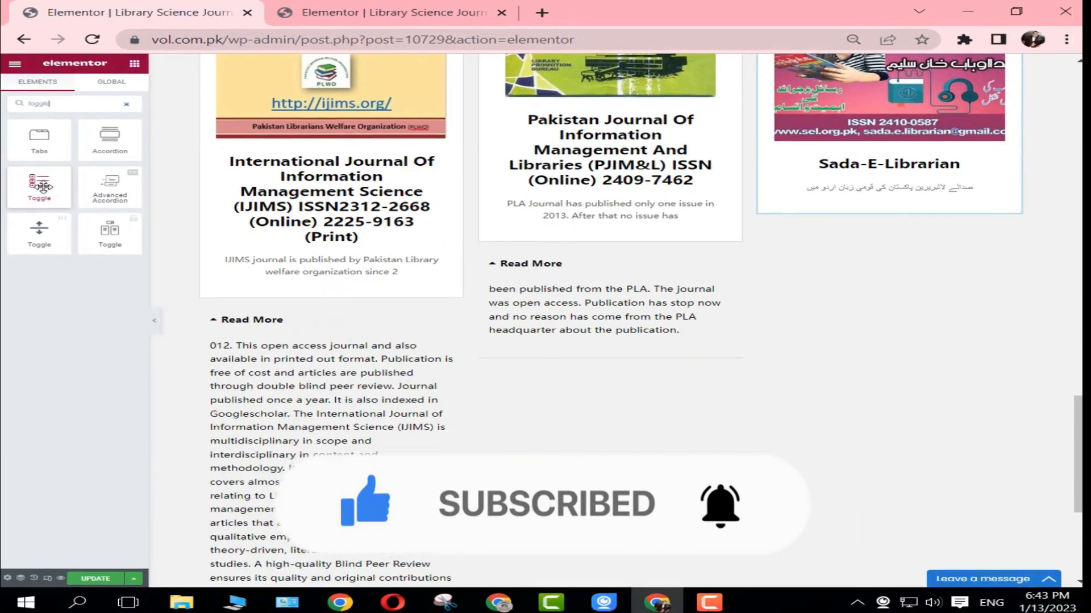
{"action": "left_click_drag", "start_coordinate": [112, 196], "coordinate": [894, 182]}
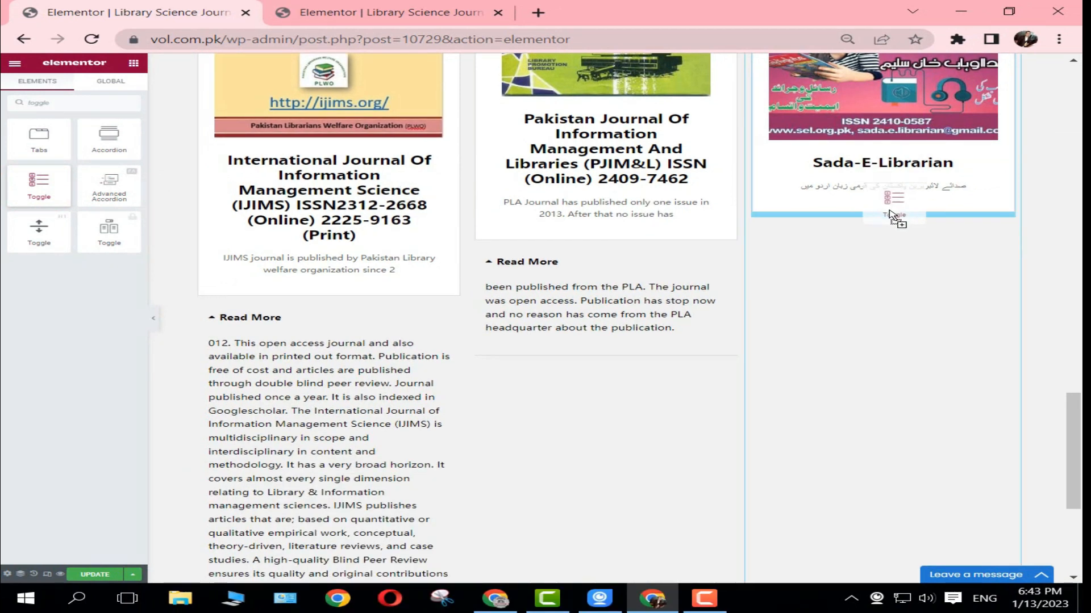
{"action": "left_click_drag", "start_coordinate": [891, 216], "coordinate": [894, 219]}
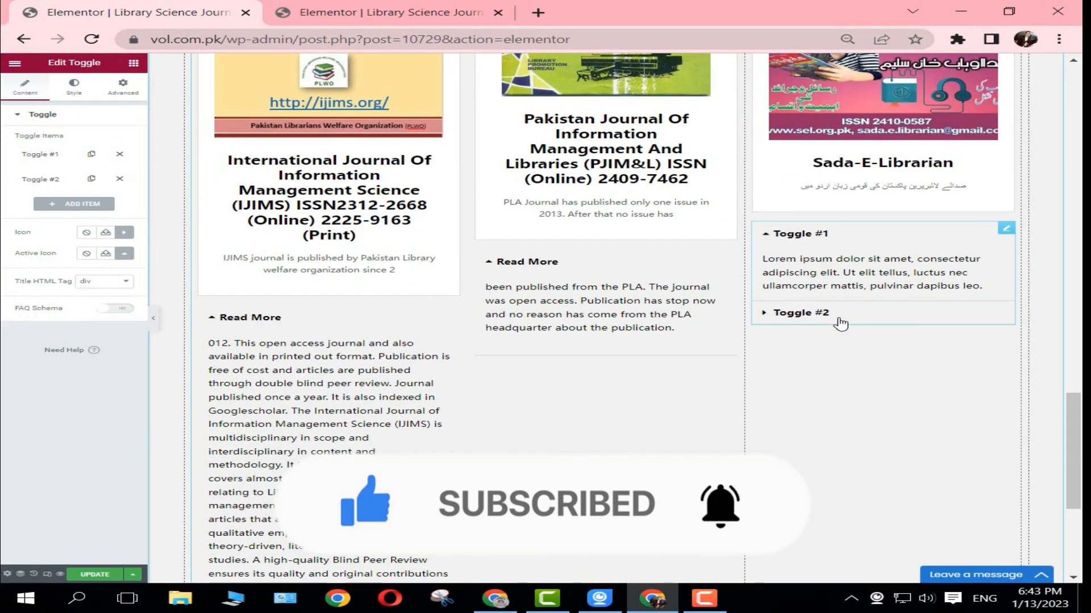
Step: Delete the Toggle #2 item from the new widget and test collapsing and expanding Toggle #1
{"action": "left_click", "coordinate": [858, 316]}
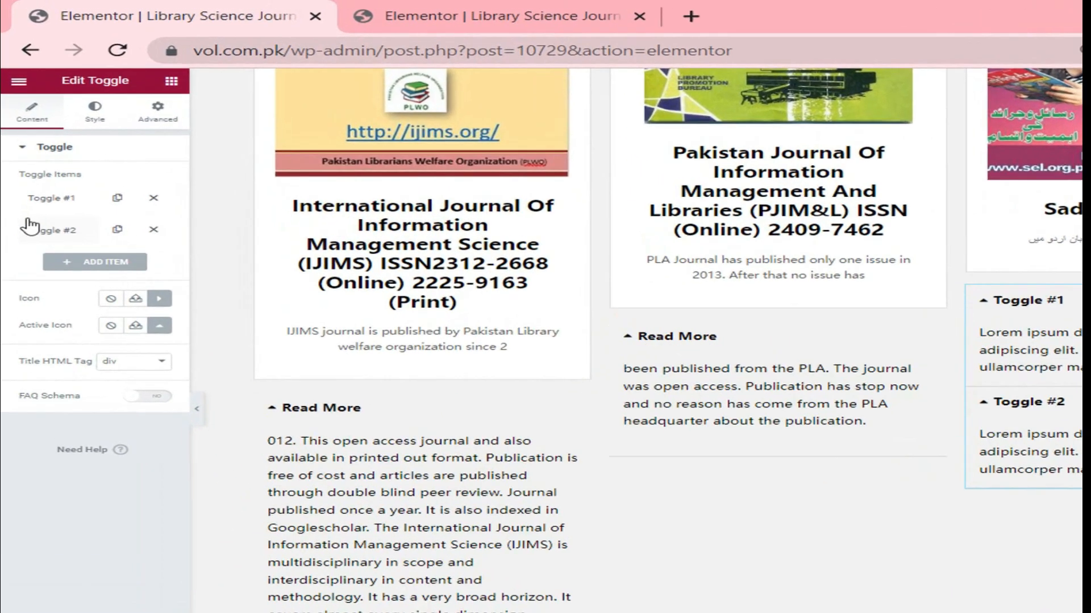
{"action": "left_click_drag", "start_coordinate": [5, 168], "coordinate": [55, 180]}
{"action": "left_click", "coordinate": [198, 297]}
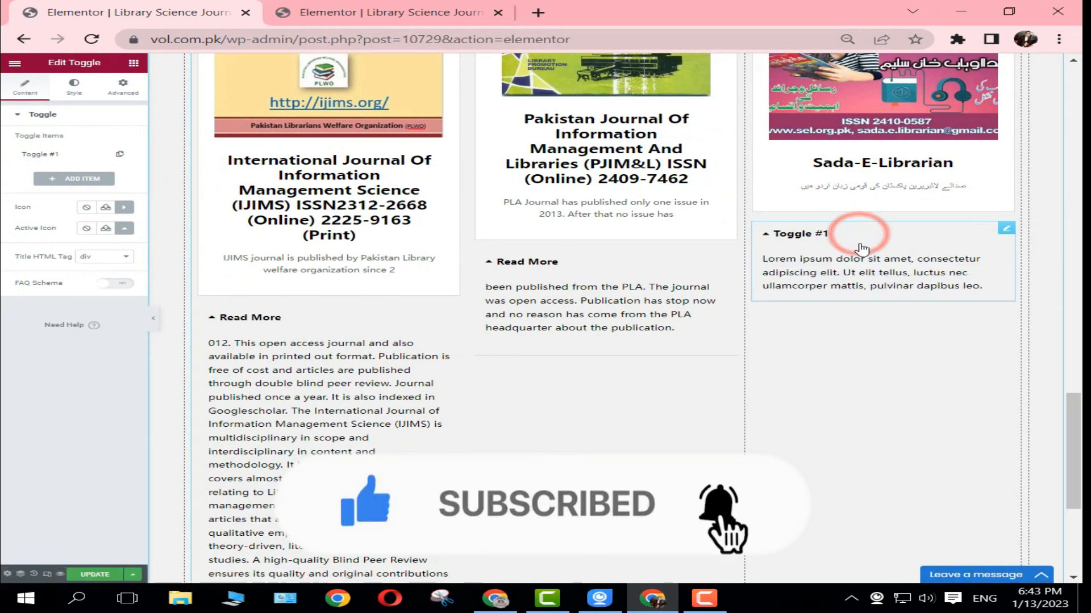
{"action": "left_click", "coordinate": [860, 237]}
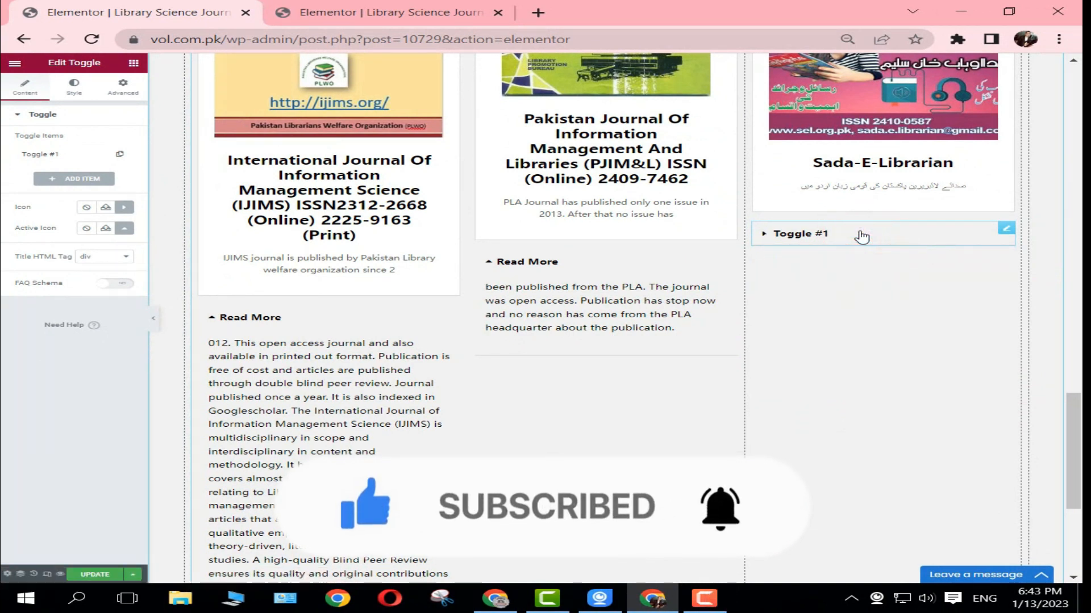
{"action": "left_click", "coordinate": [861, 237]}
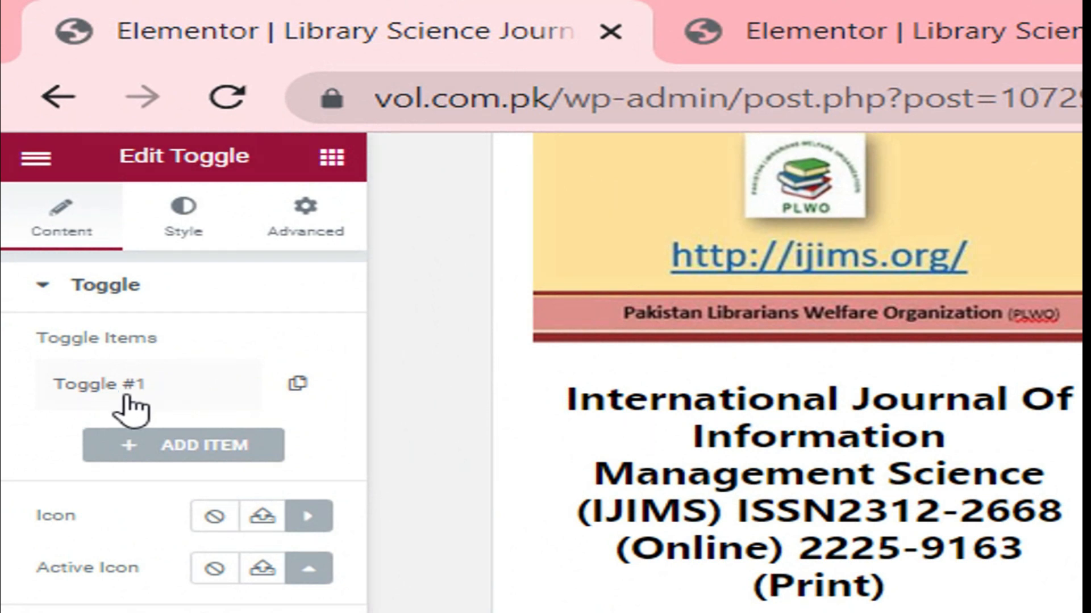
Step: Set the title of the remaining toggle item to "Read More"
{"action": "left_click", "coordinate": [159, 397]}
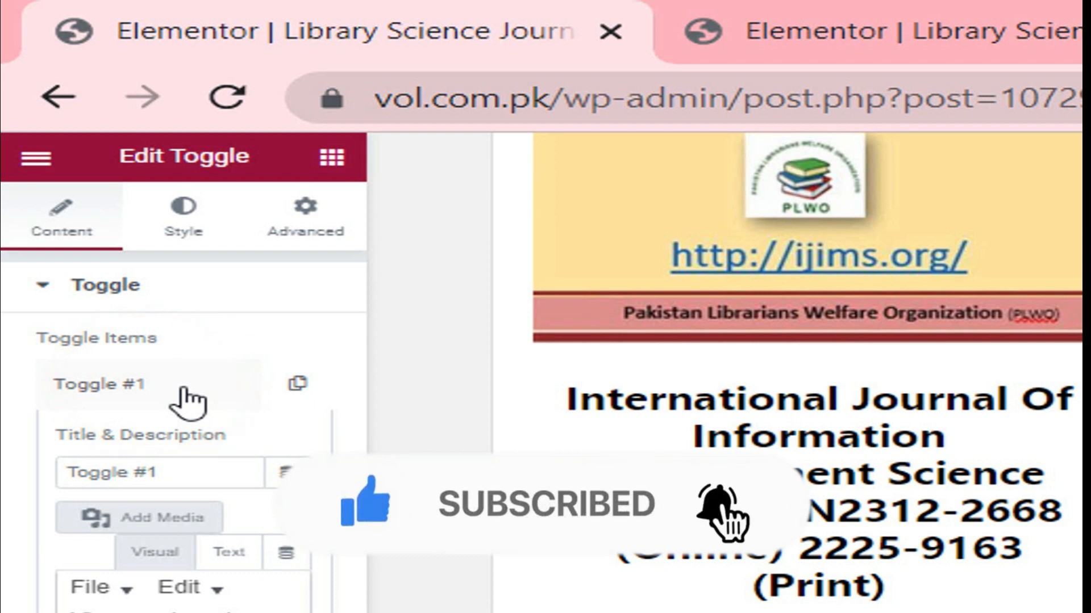
{"action": "left_click_drag", "start_coordinate": [157, 476], "coordinate": [6, 480]}
{"action": "type", "text": "Read More"}
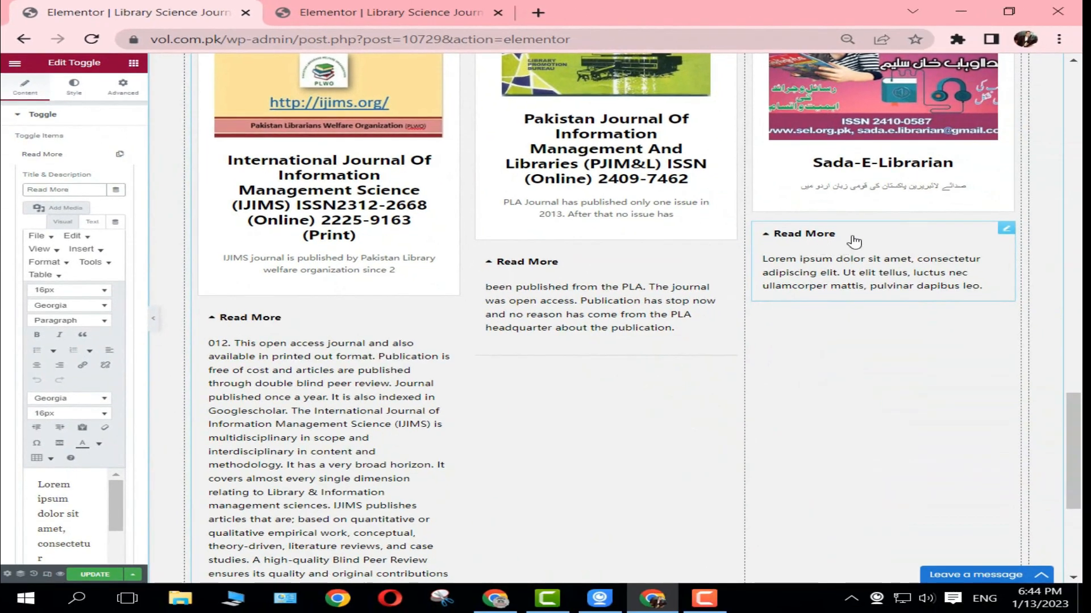
Step: Replace the toggle's placeholder text with the rest of the Urdu Sada-E-Librarian description and update the page
{"action": "scroll", "coordinate": [65, 439], "scroll_direction": "down", "scroll_amount": 5}
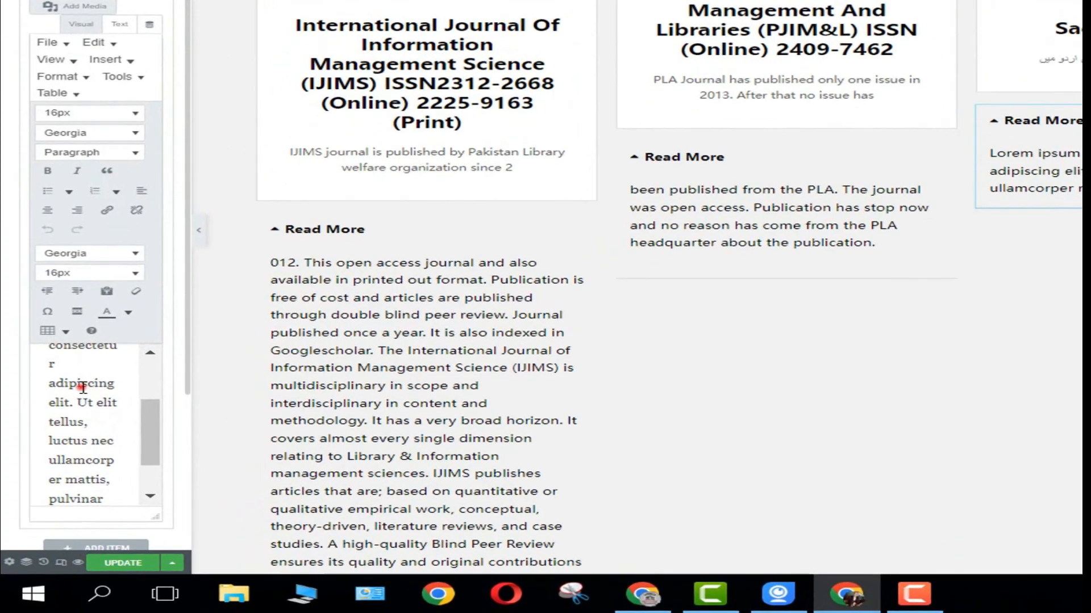
{"action": "left_click", "coordinate": [83, 388]}
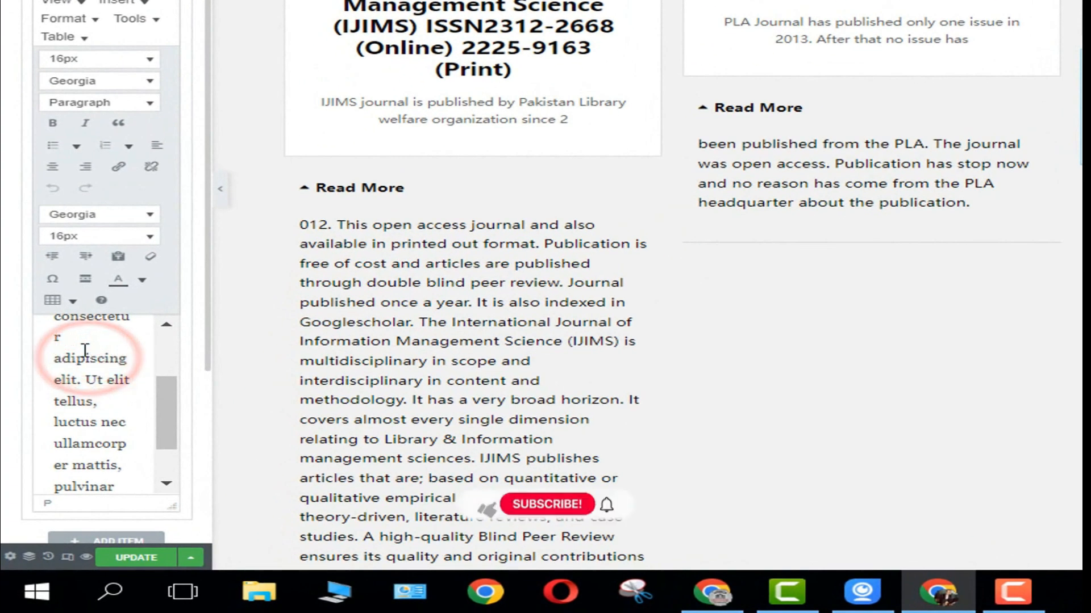
{"action": "key", "text": "ctrl+a"}
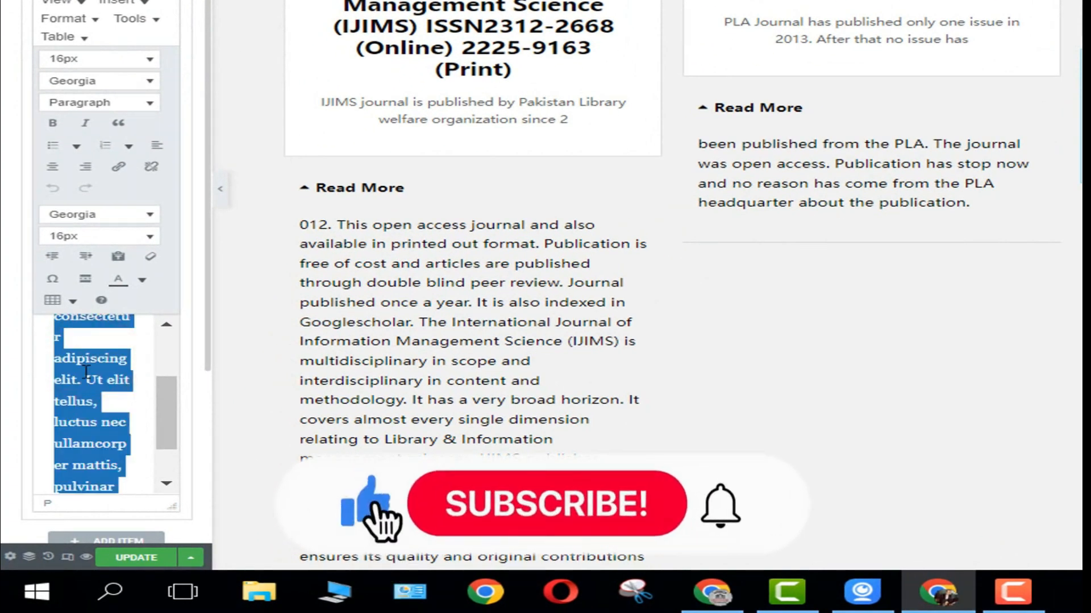
{"action": "key", "text": "ctrl+v"}
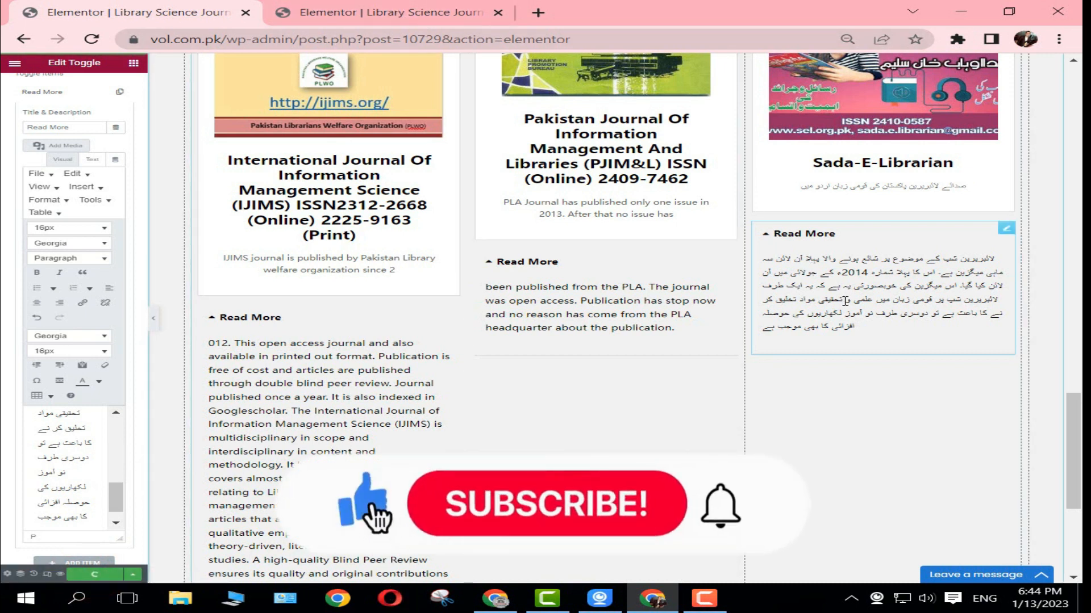
Step: Reload the live library science journals page in the second browser tab and check the Sada-E-Librarian card
{"action": "left_click", "coordinate": [360, 12]}
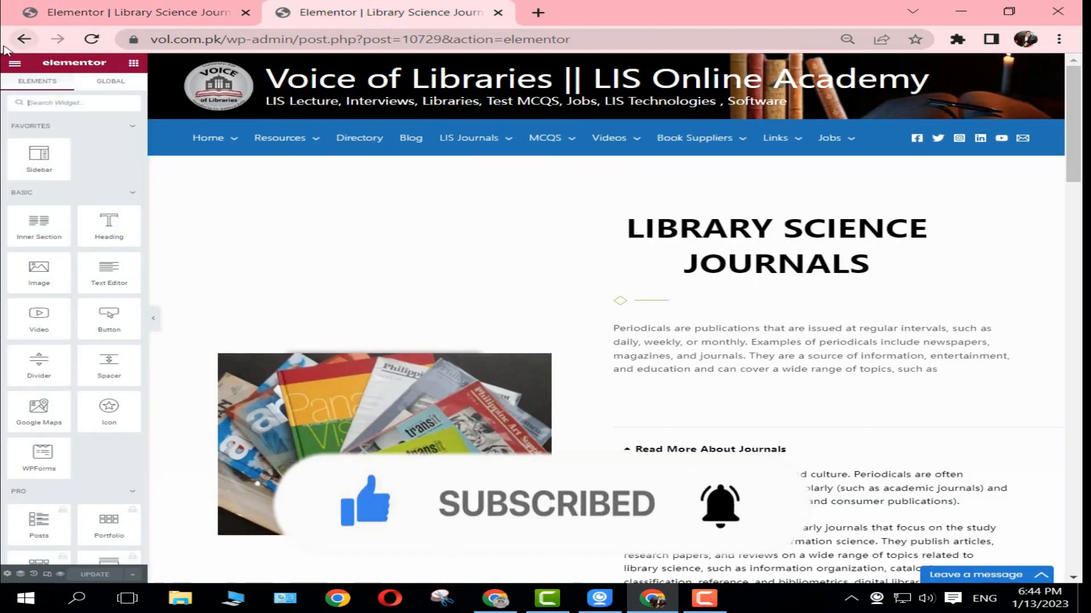
{"action": "left_click", "coordinate": [23, 39]}
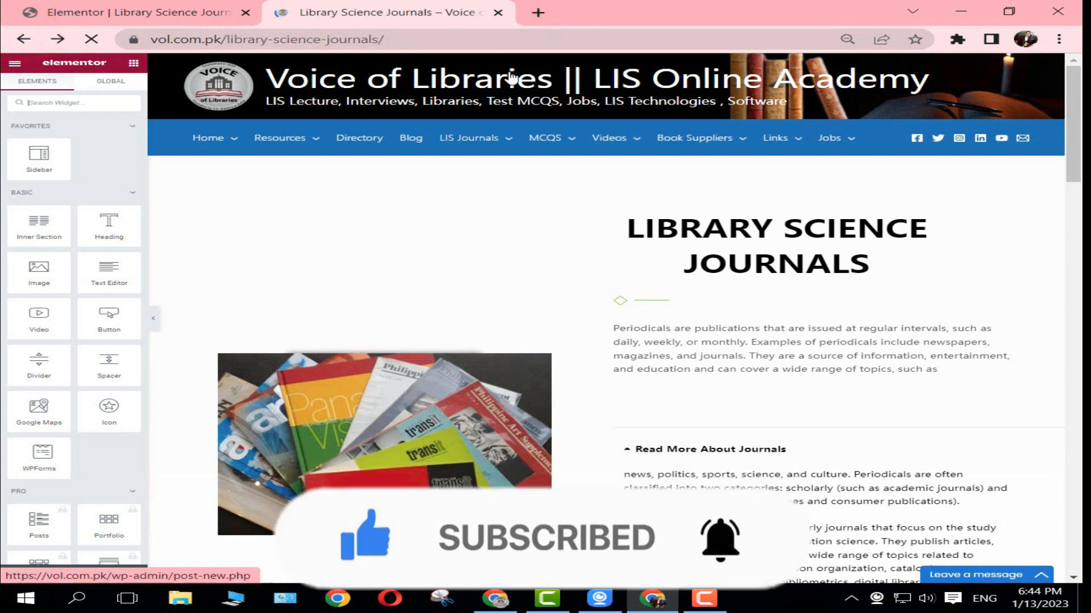
{"action": "scroll", "coordinate": [805, 324], "scroll_direction": "down", "scroll_amount": 3}
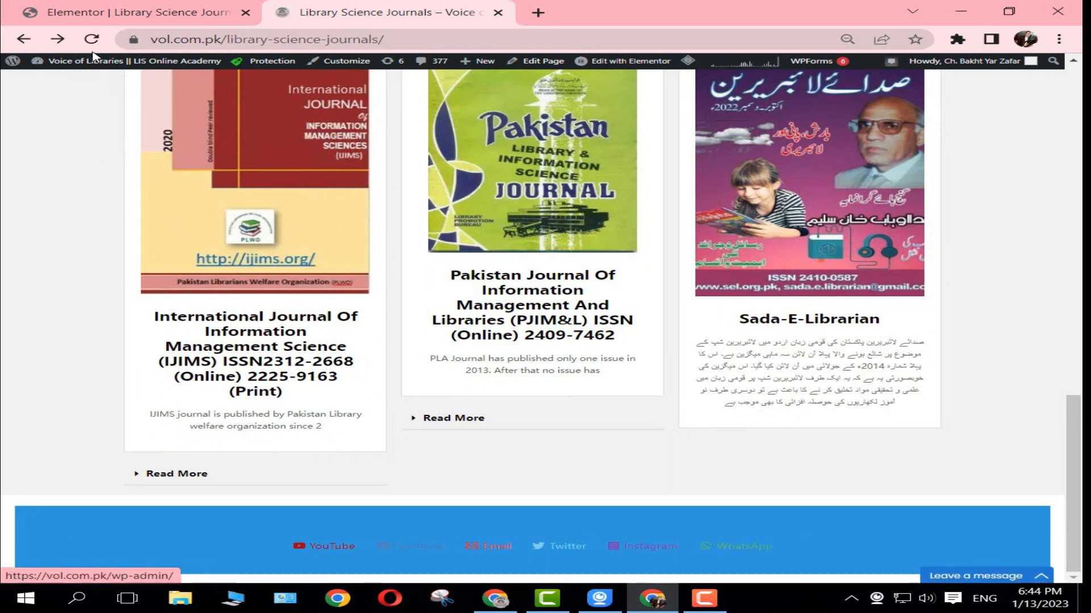
{"action": "left_click", "coordinate": [91, 39]}
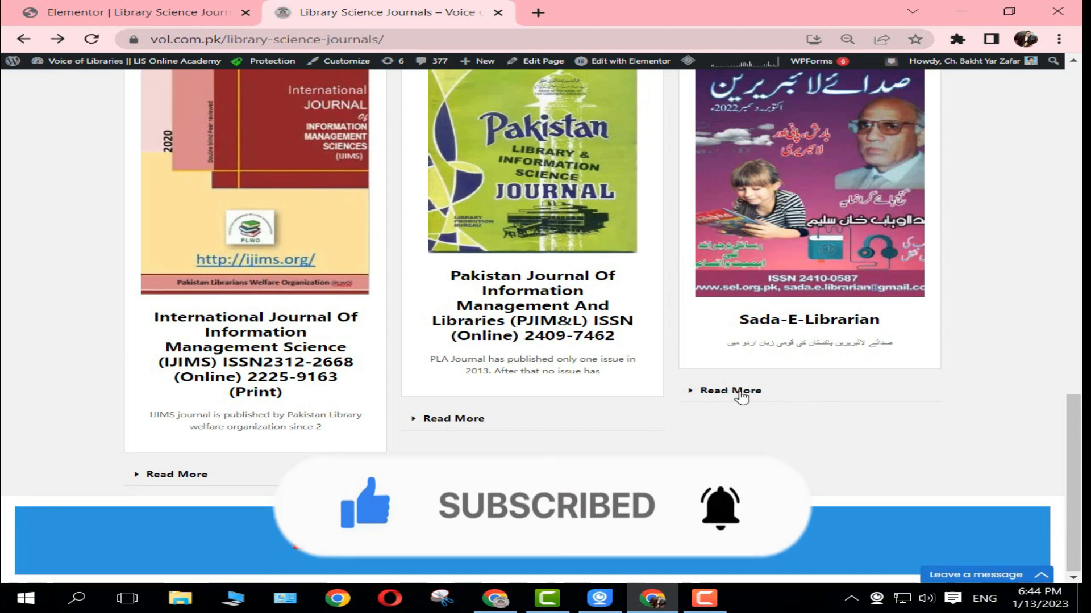
{"action": "scroll", "coordinate": [836, 425], "scroll_direction": "up", "scroll_amount": 12}
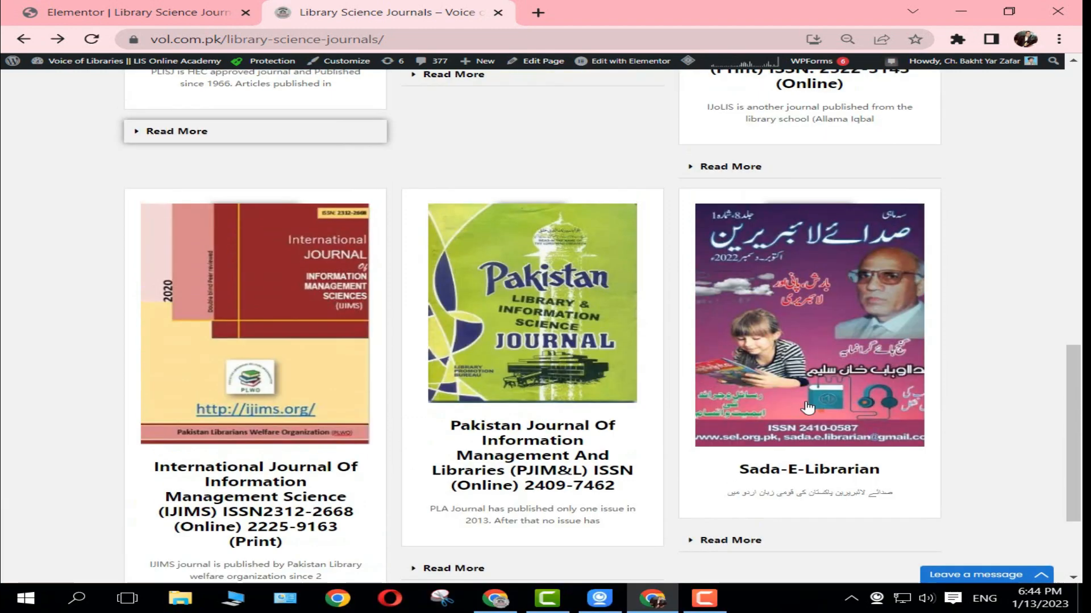
Step: Return to the Elementor editor and review the Title, Icon and Toggle style settings of the Sada-E-Librarian toggle
{"action": "scroll", "coordinate": [526, 318], "scroll_direction": "up", "scroll_amount": 1}
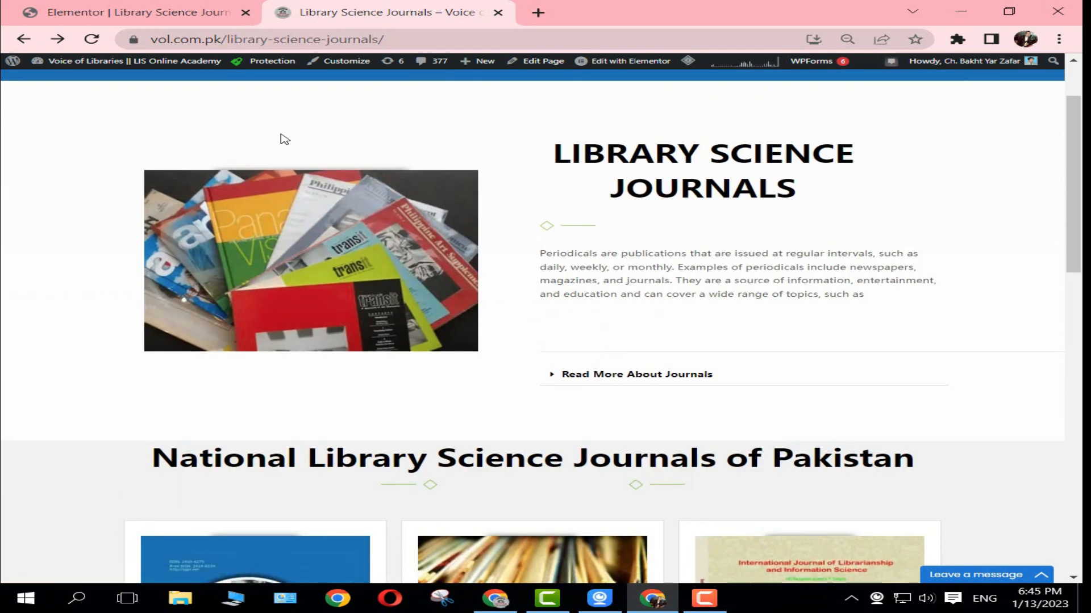
{"action": "left_click", "coordinate": [167, 16]}
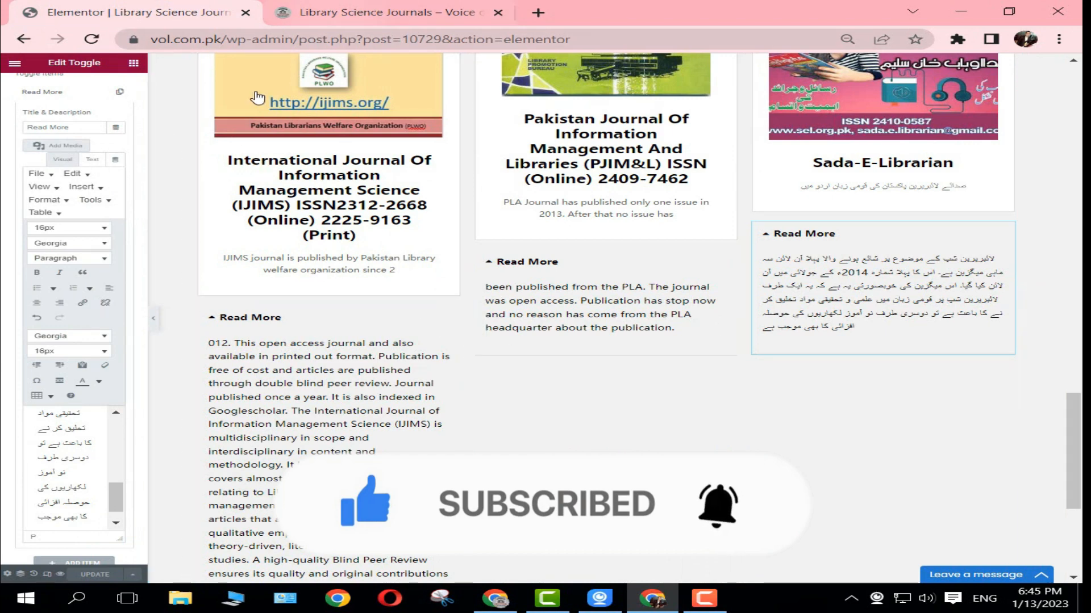
{"action": "left_click", "coordinate": [23, 85]}
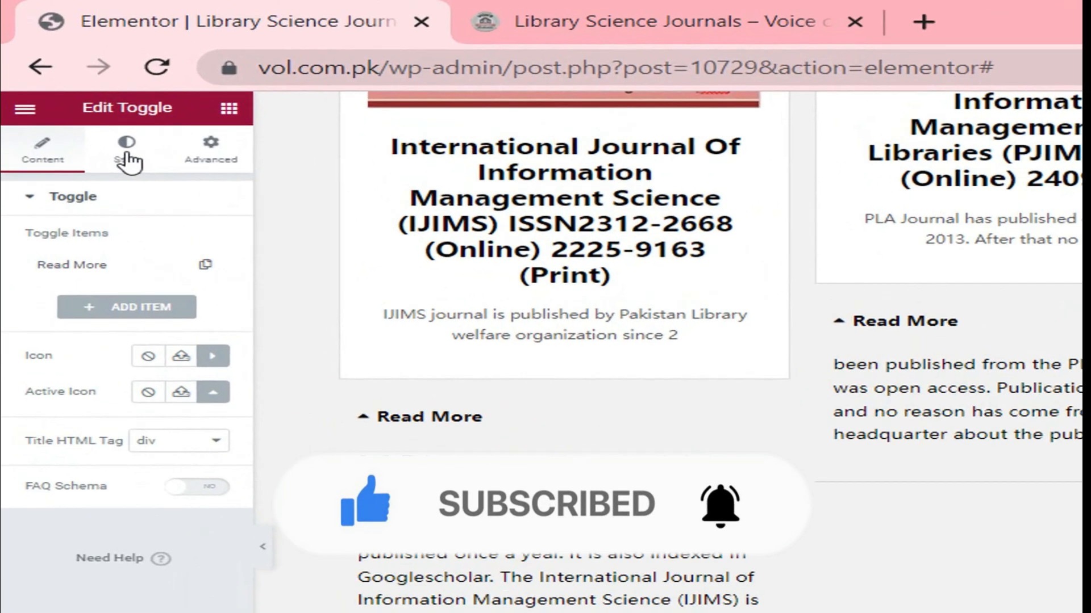
{"action": "left_click", "coordinate": [73, 89]}
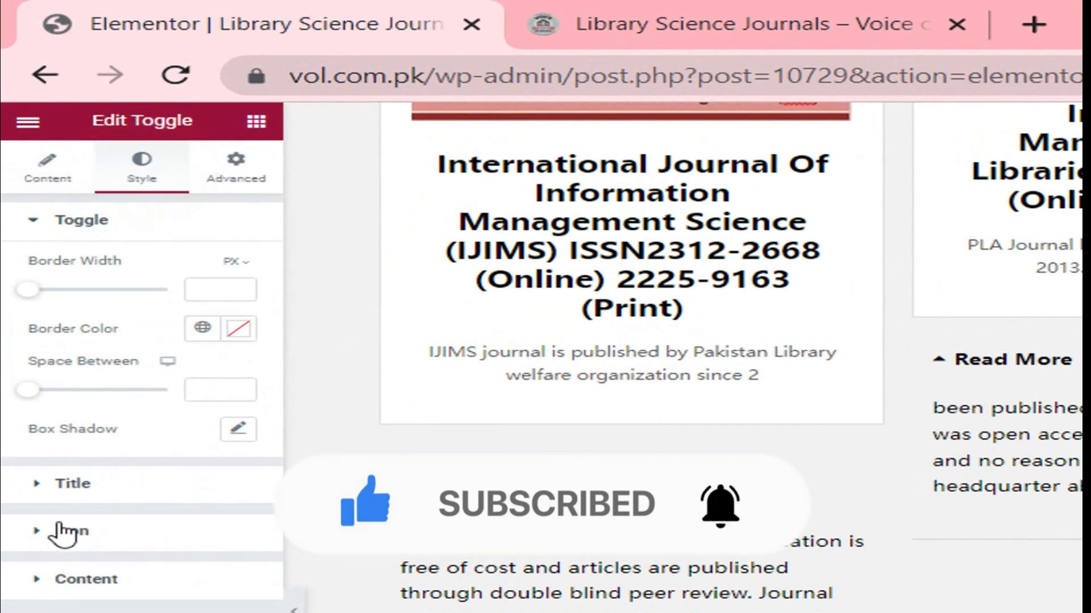
{"action": "left_click", "coordinate": [89, 487]}
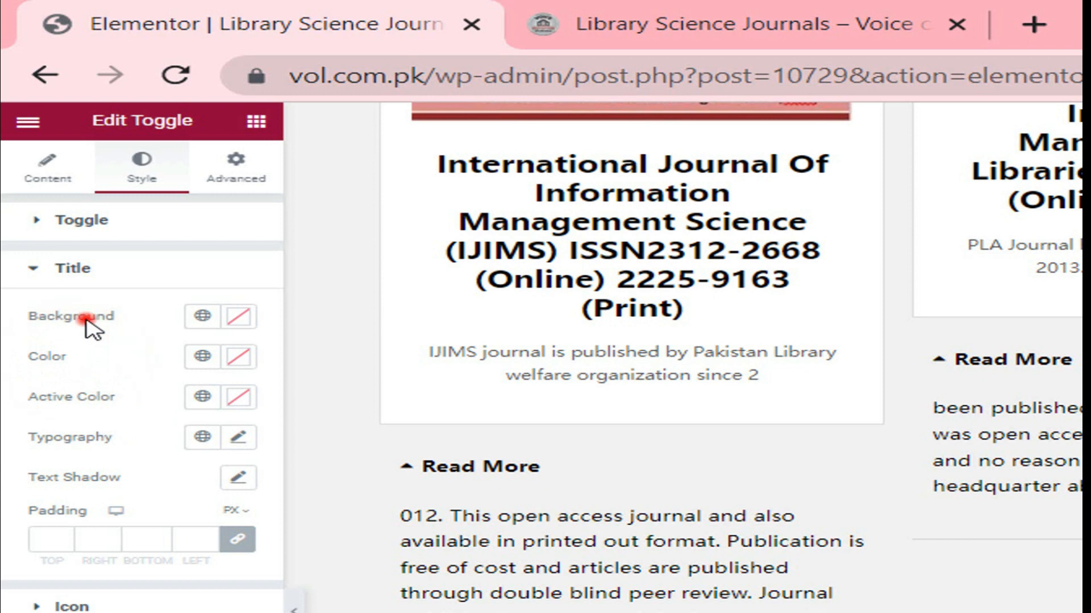
{"action": "left_click", "coordinate": [91, 391]}
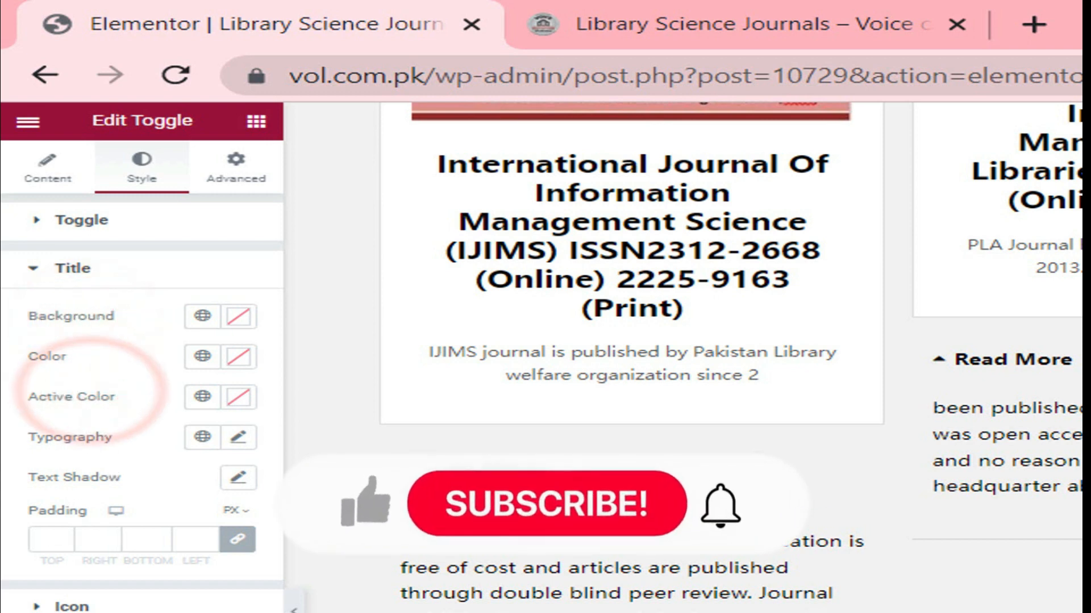
{"action": "left_click", "coordinate": [71, 606]}
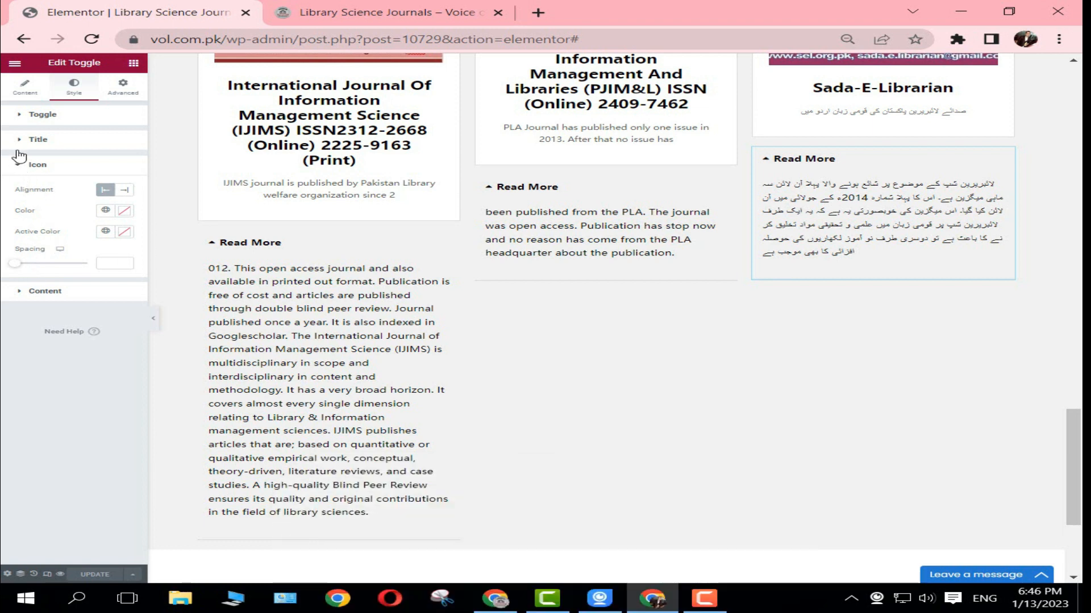
{"action": "left_click", "coordinate": [20, 118]}
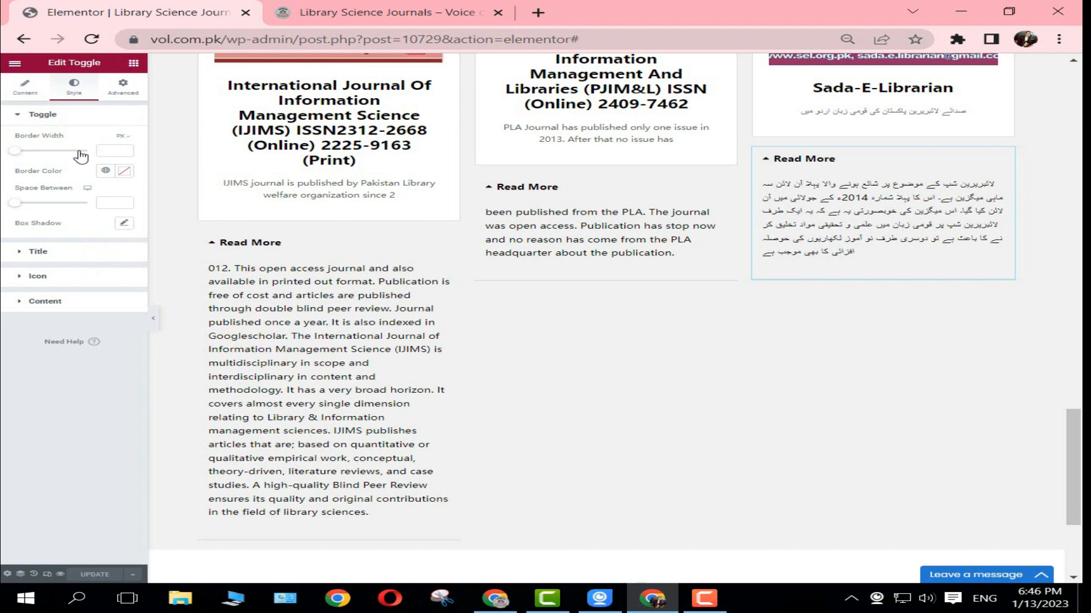
Step: Set the icon of the Sada-E-Librarian "Read More" toggle to None in its content settings
{"action": "left_click", "coordinate": [25, 86]}
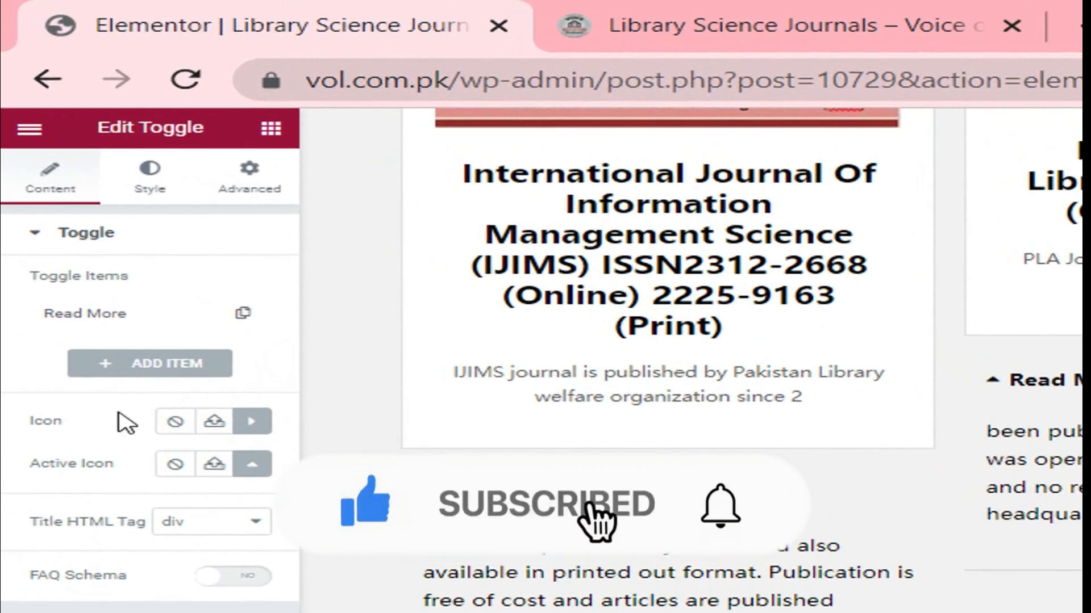
{"action": "left_click", "coordinate": [78, 263]}
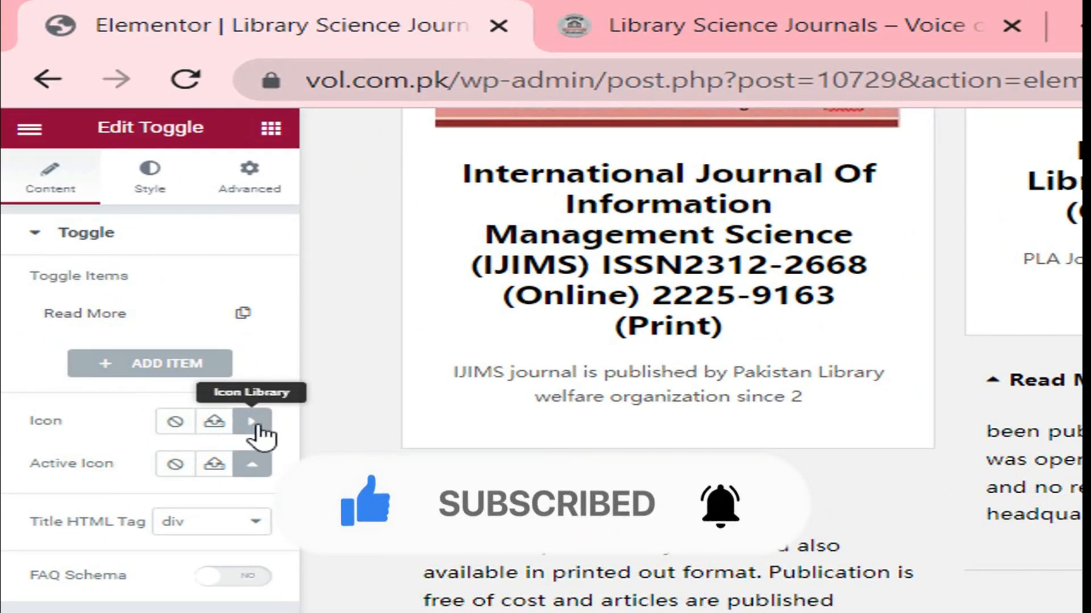
{"action": "left_click", "coordinate": [176, 423]}
{"action": "left_click", "coordinate": [180, 426]}
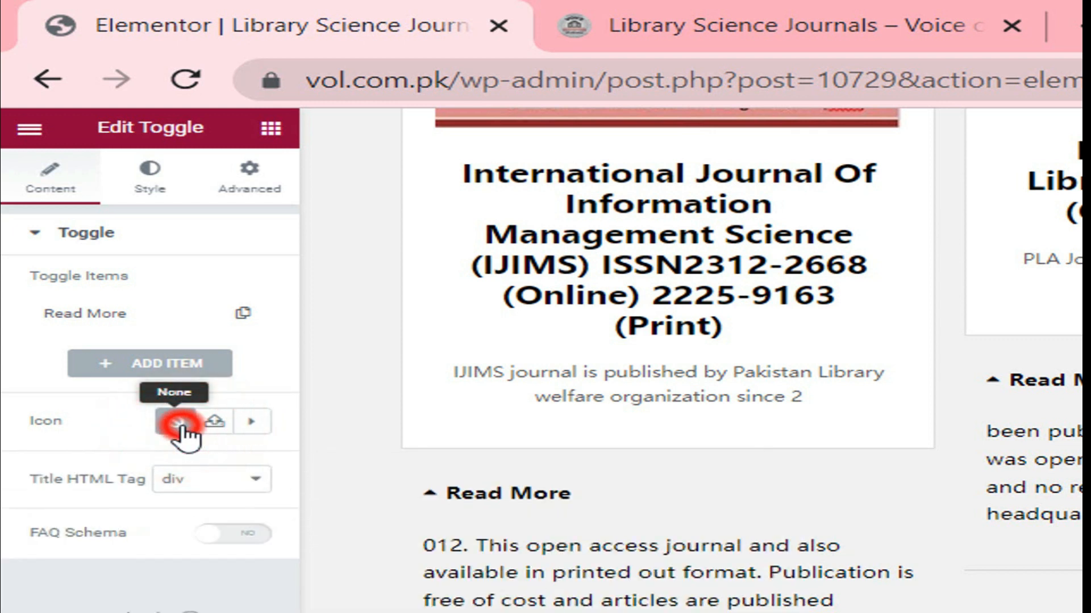
Step: Browse all icons in the Icon Library for the toggle, dismissing the iVCam.exe crash dialog, and close the library without inserting one
{"action": "left_click", "coordinate": [253, 424]}
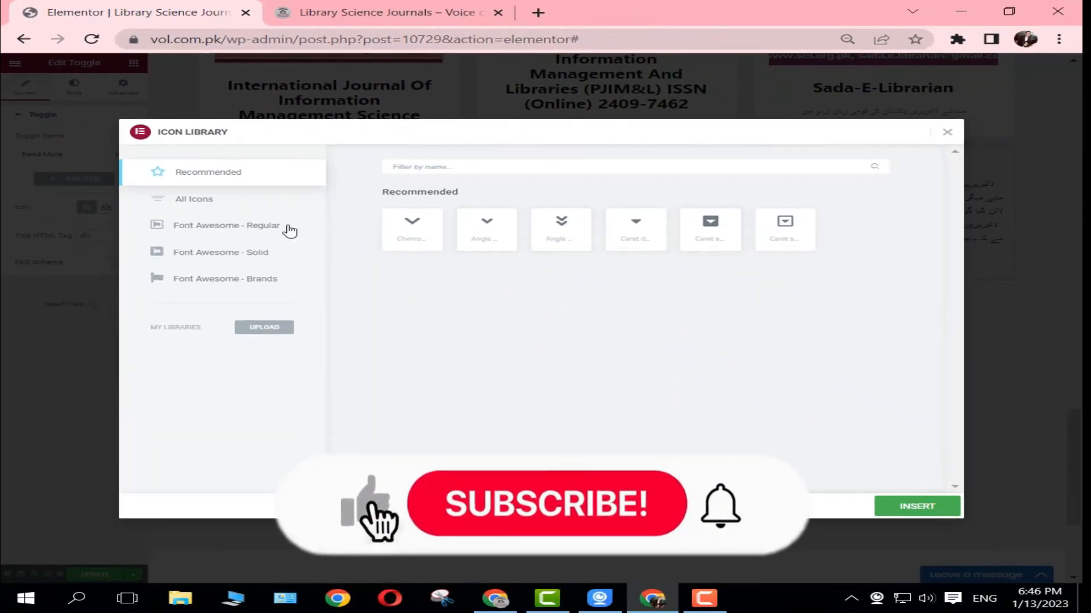
{"action": "left_click", "coordinate": [187, 200]}
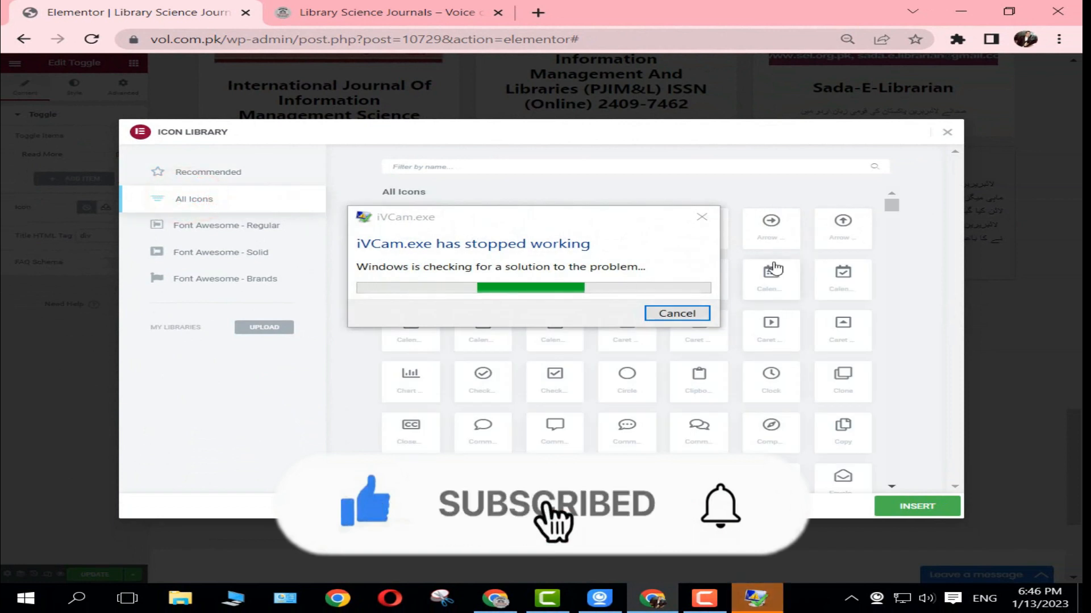
{"action": "left_click", "coordinate": [702, 219]}
{"action": "scroll", "coordinate": [827, 280], "scroll_direction": "down", "scroll_amount": 10}
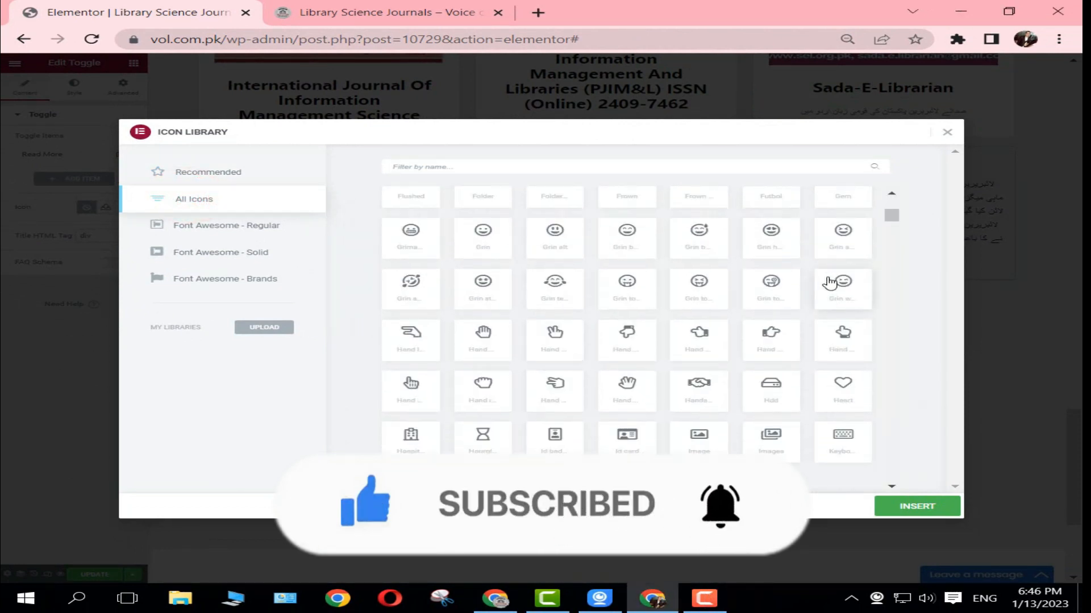
{"action": "scroll", "coordinate": [829, 282], "scroll_direction": "down", "scroll_amount": 20}
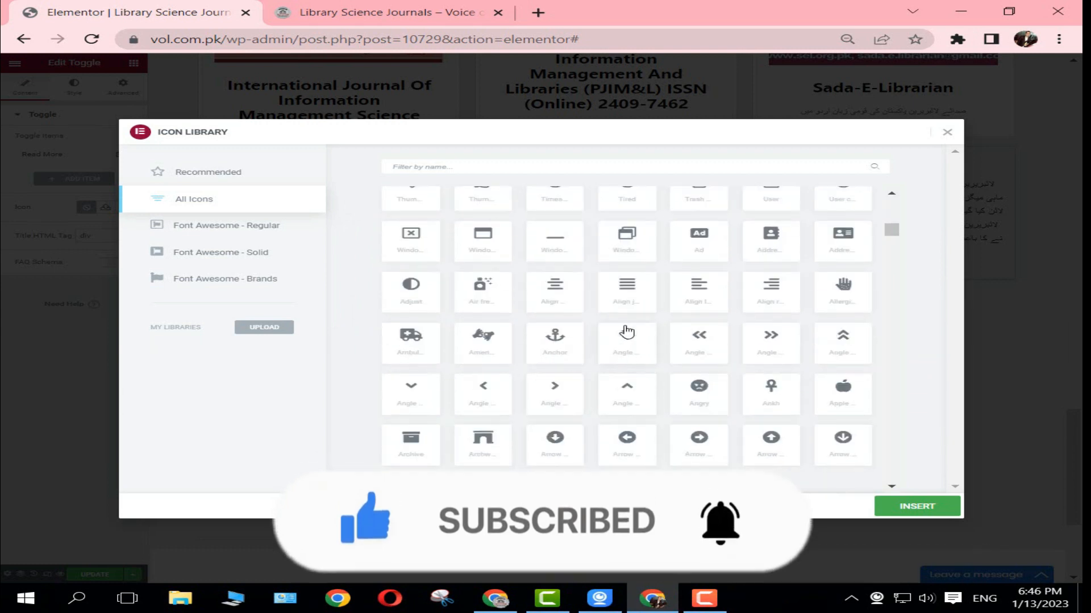
{"action": "scroll", "coordinate": [627, 332], "scroll_direction": "down", "scroll_amount": 10}
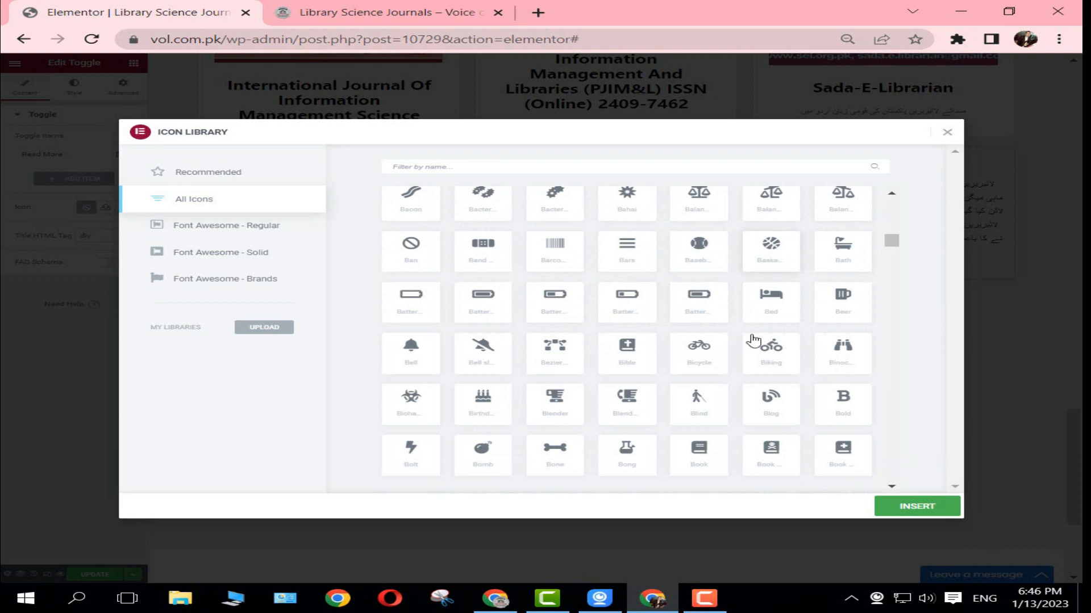
{"action": "scroll", "coordinate": [753, 340], "scroll_direction": "down", "scroll_amount": 15}
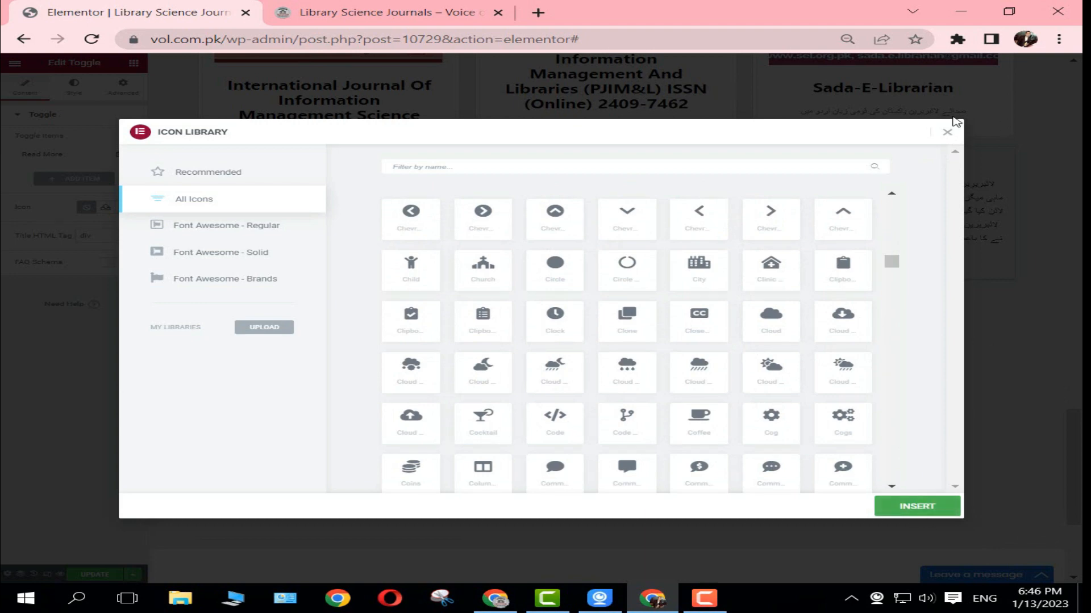
{"action": "left_click", "coordinate": [946, 136]}
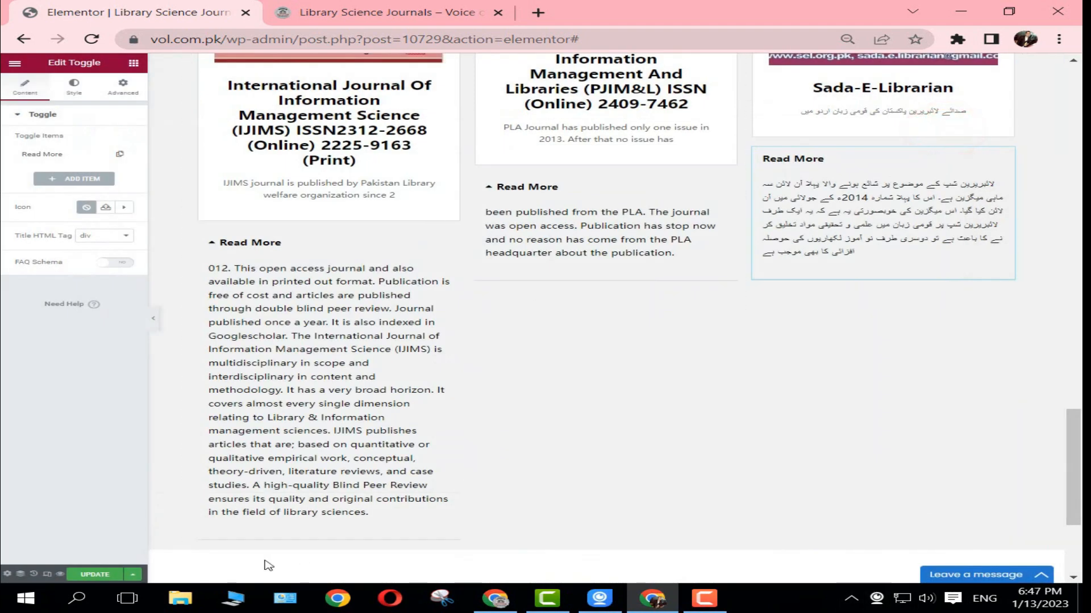